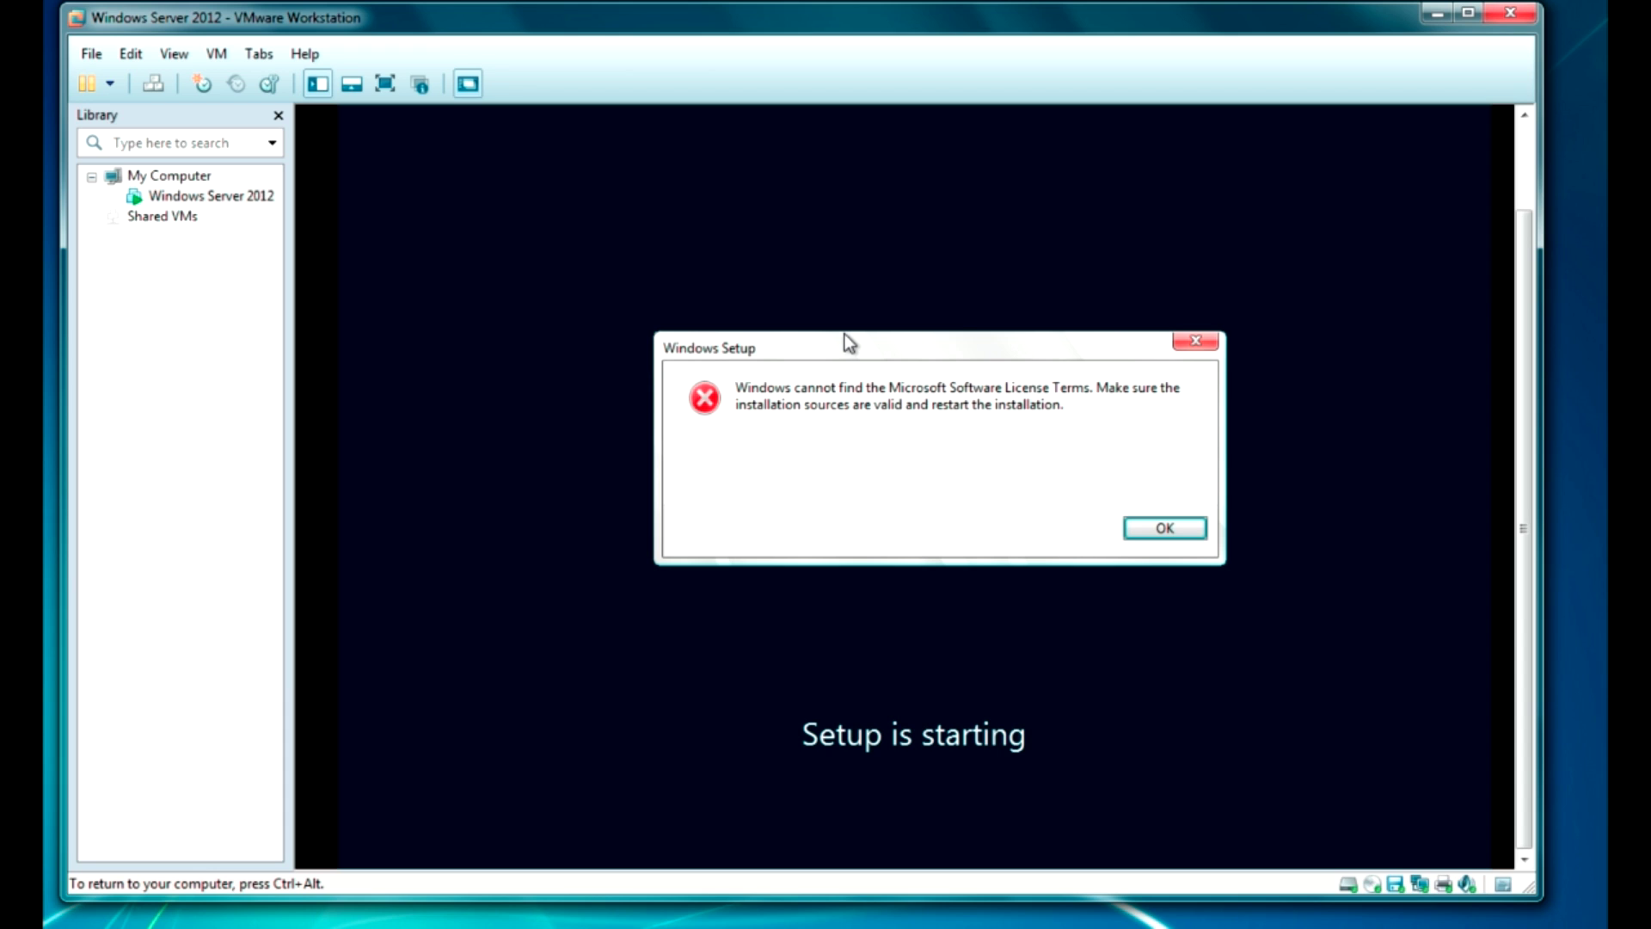
Step: Dismiss the Windows Setup license-terms error so the VM returns to the Windows loading screen
drag(845, 341, 816, 338)
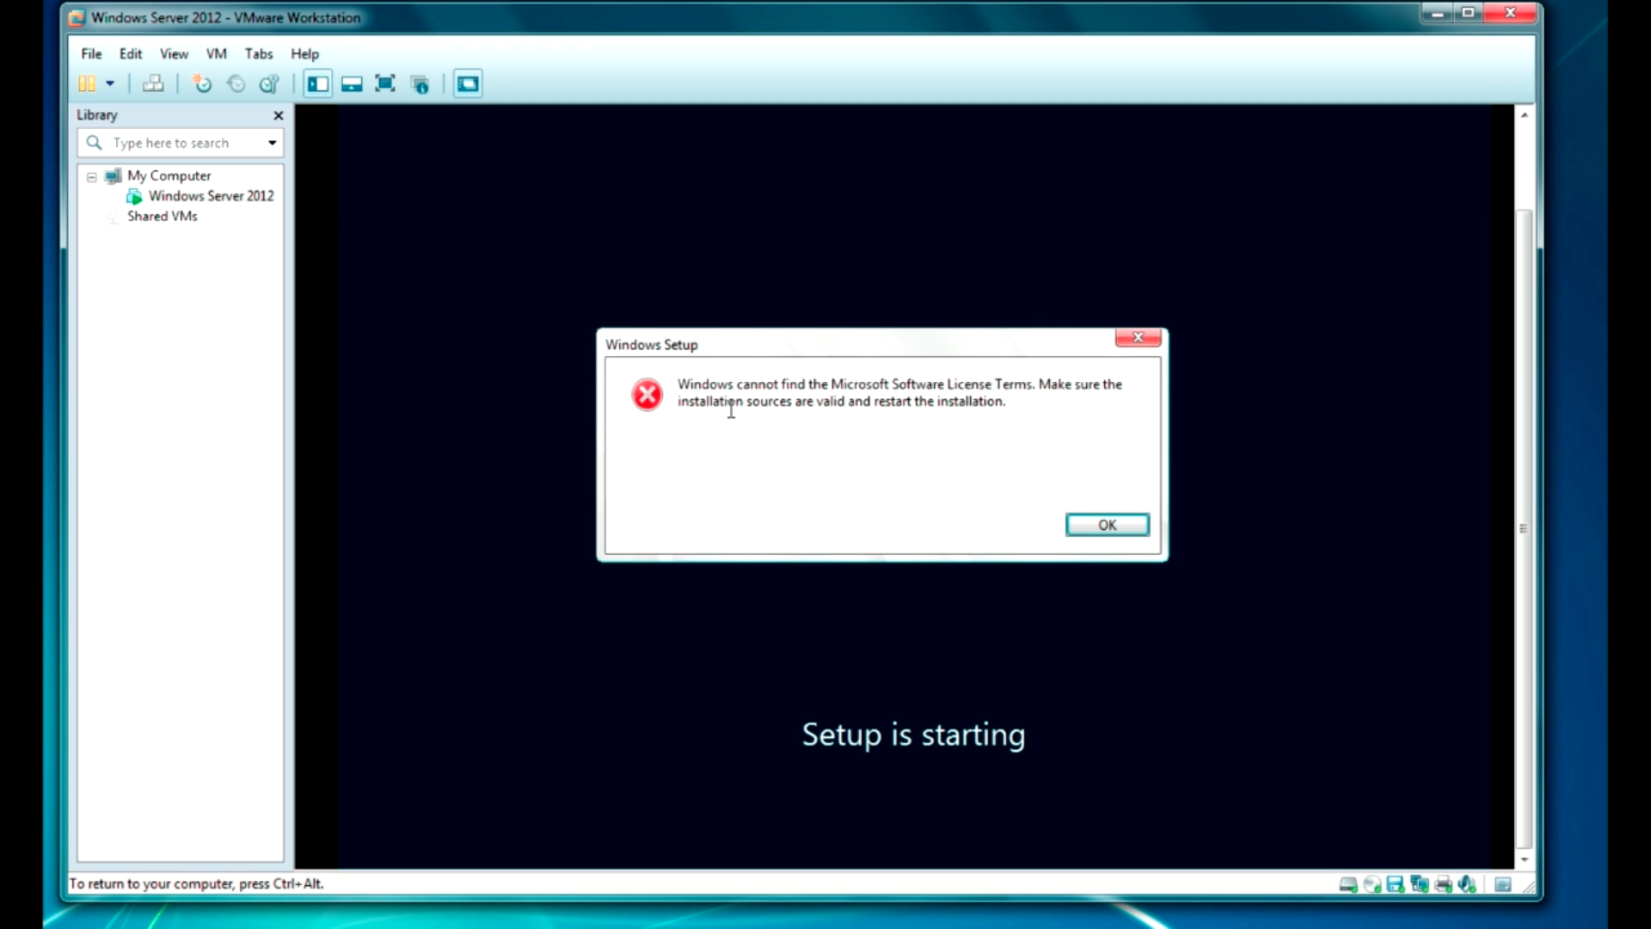
click(1108, 526)
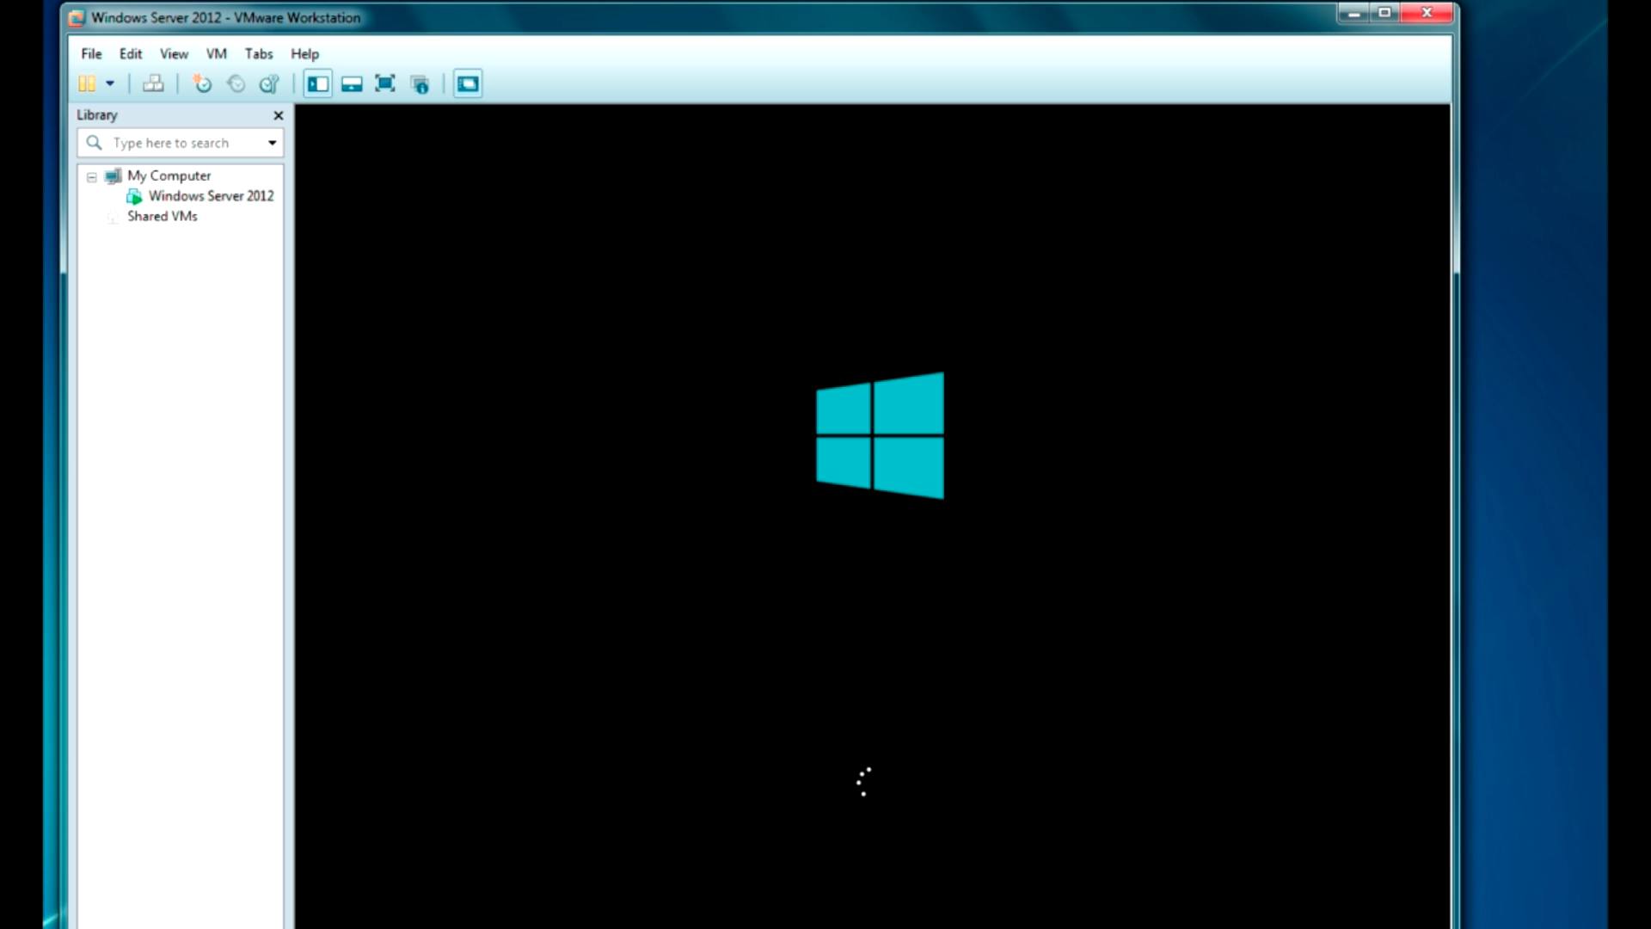
mouse_move(721, 11)
mouse_down()
mouse_move(766, 118)
mouse_move(838, 23)
mouse_move(822, 51)
mouse_up()
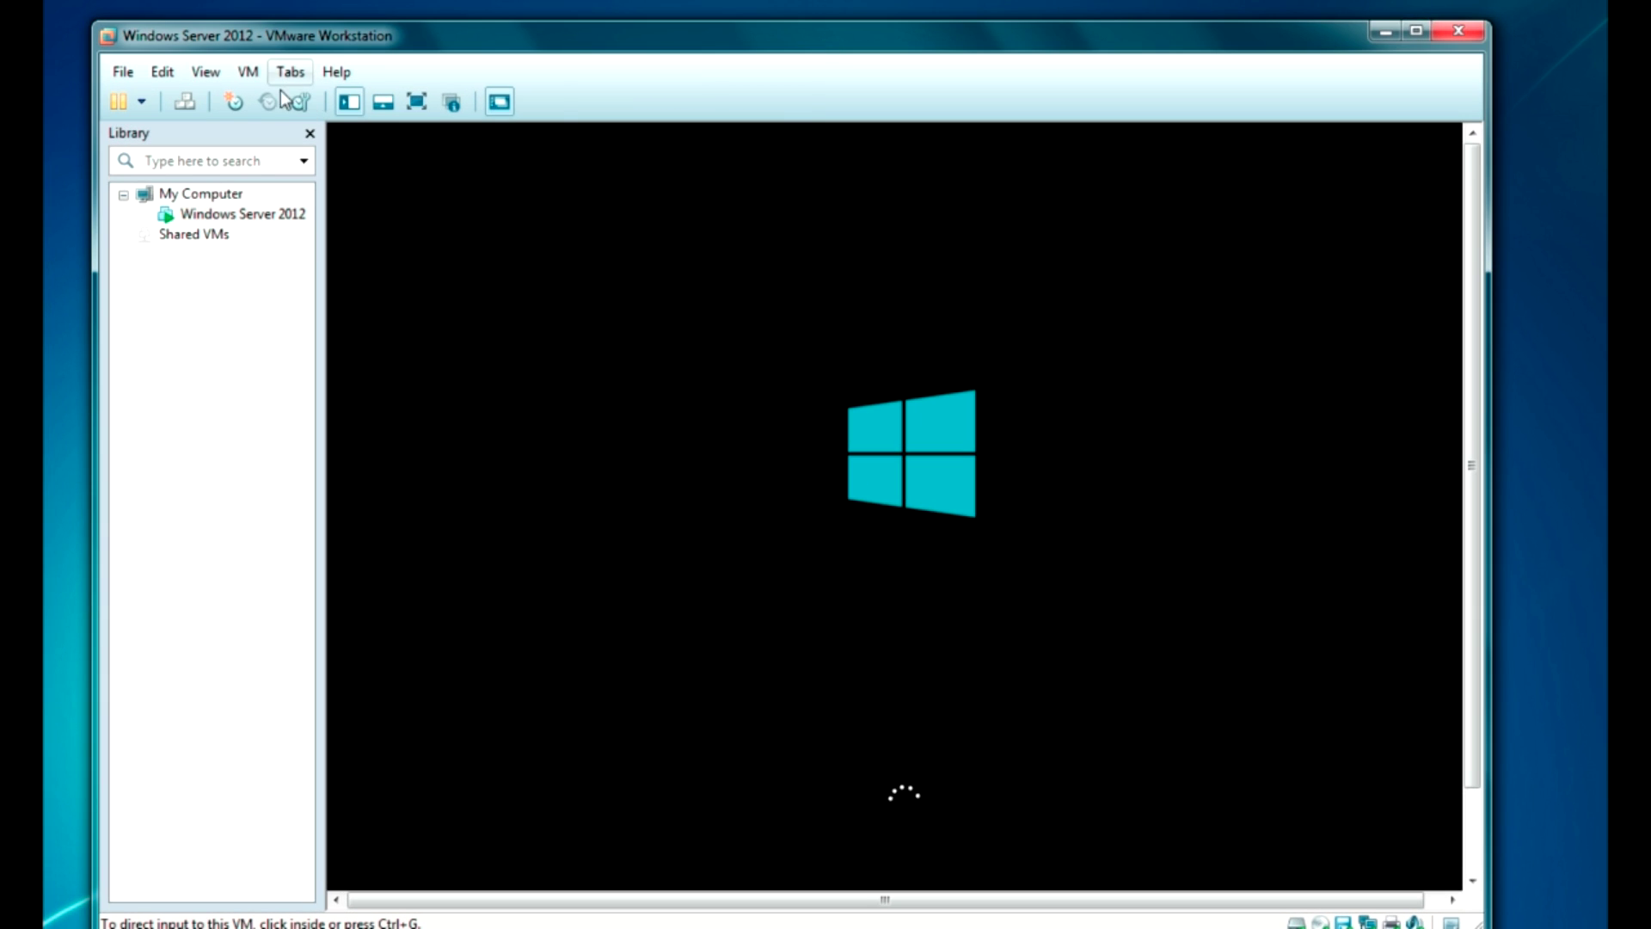
click(248, 72)
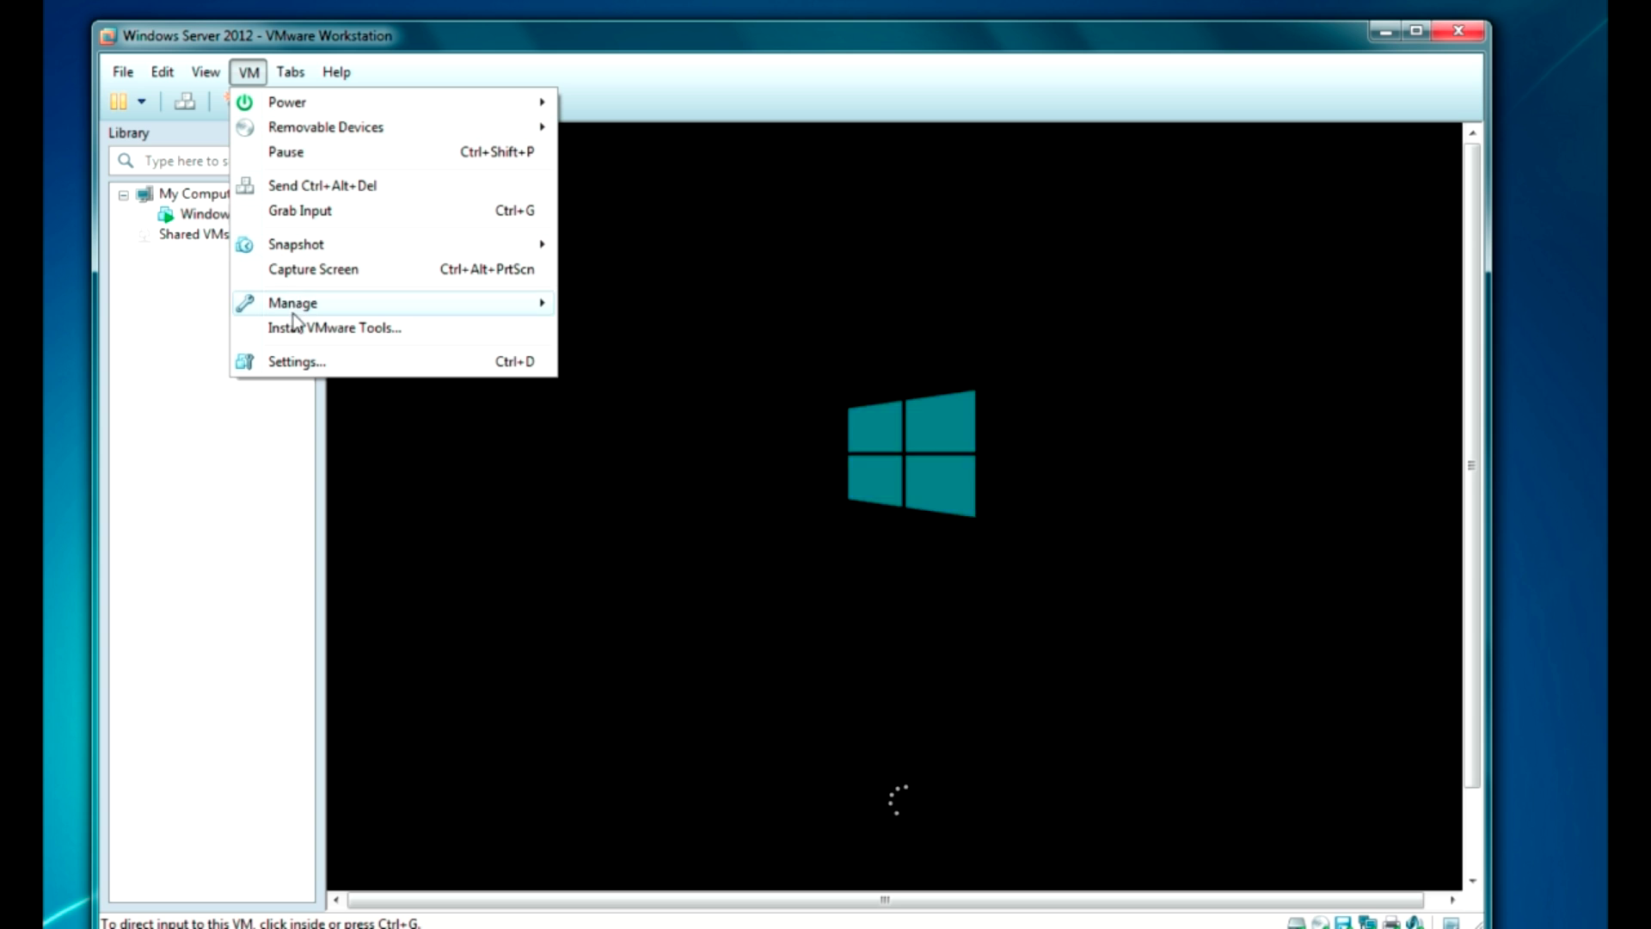
click(298, 362)
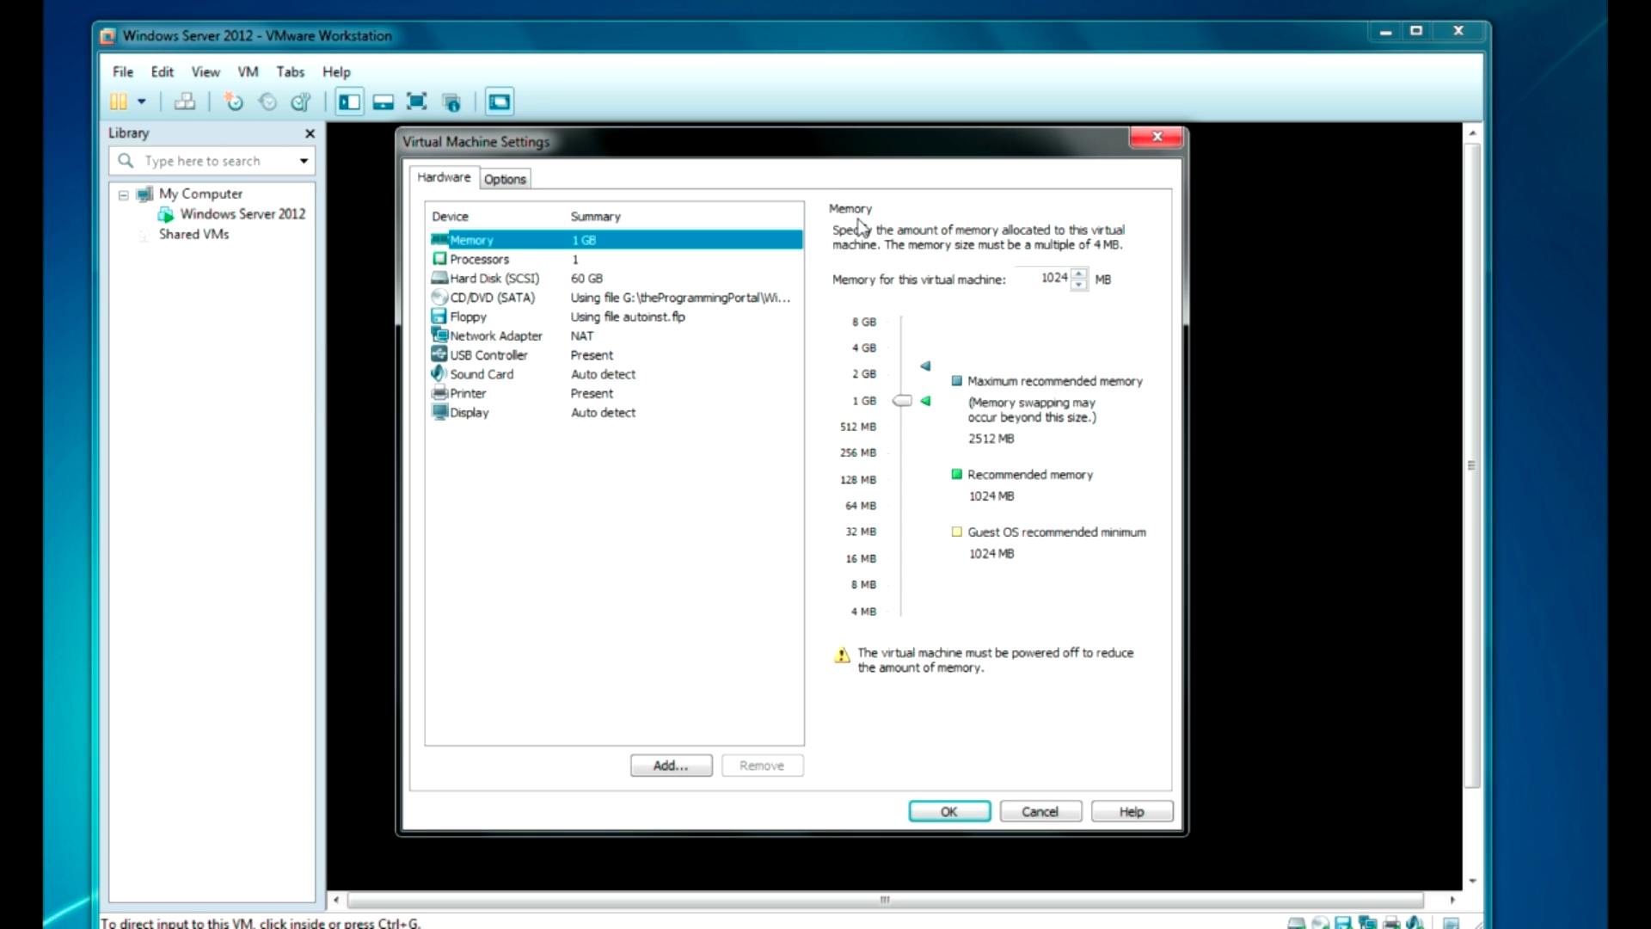
mouse_move(793, 144)
mouse_down()
mouse_move(1106, 92)
mouse_move(551, 158)
mouse_move(633, 158)
mouse_move(731, 124)
mouse_up()
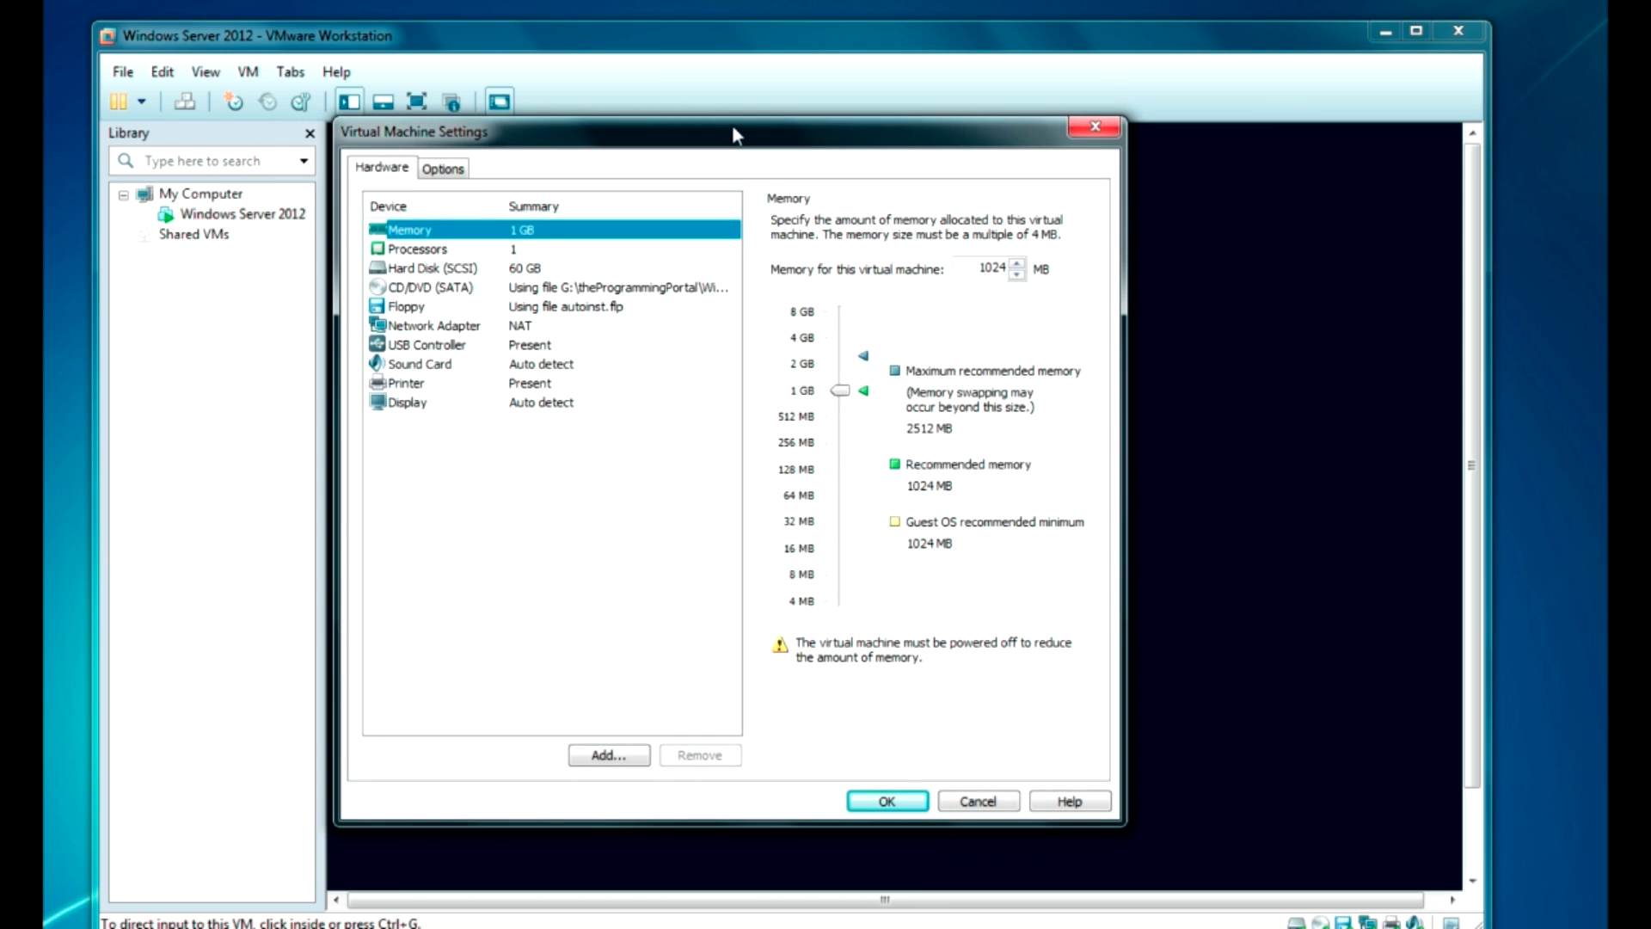
click(507, 271)
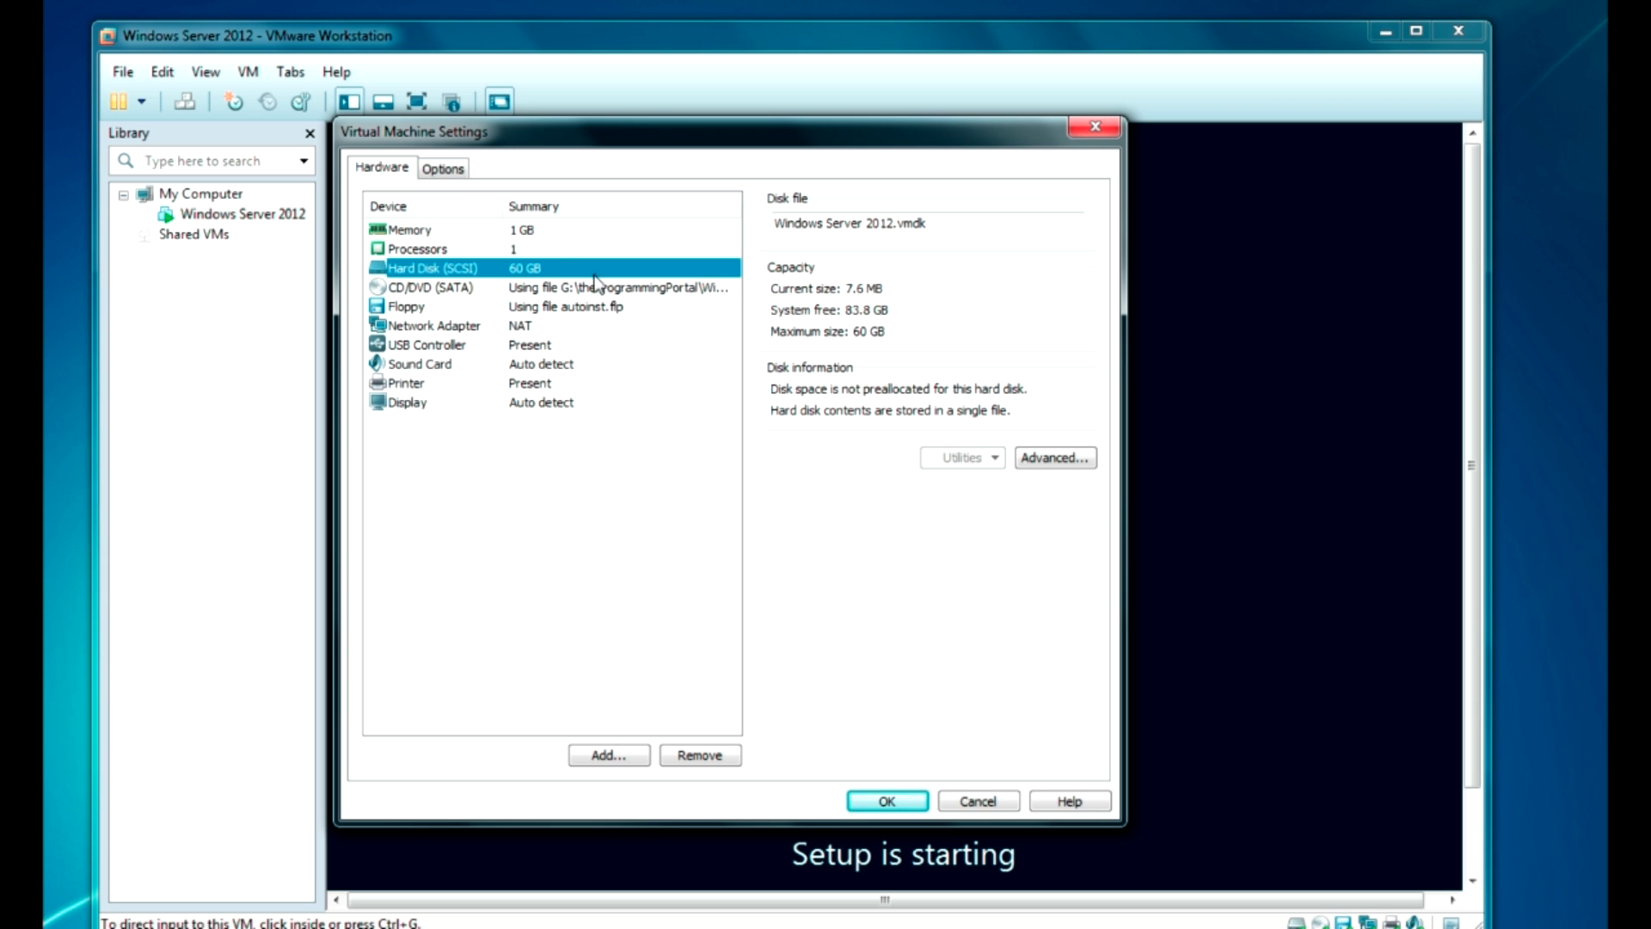
click(557, 287)
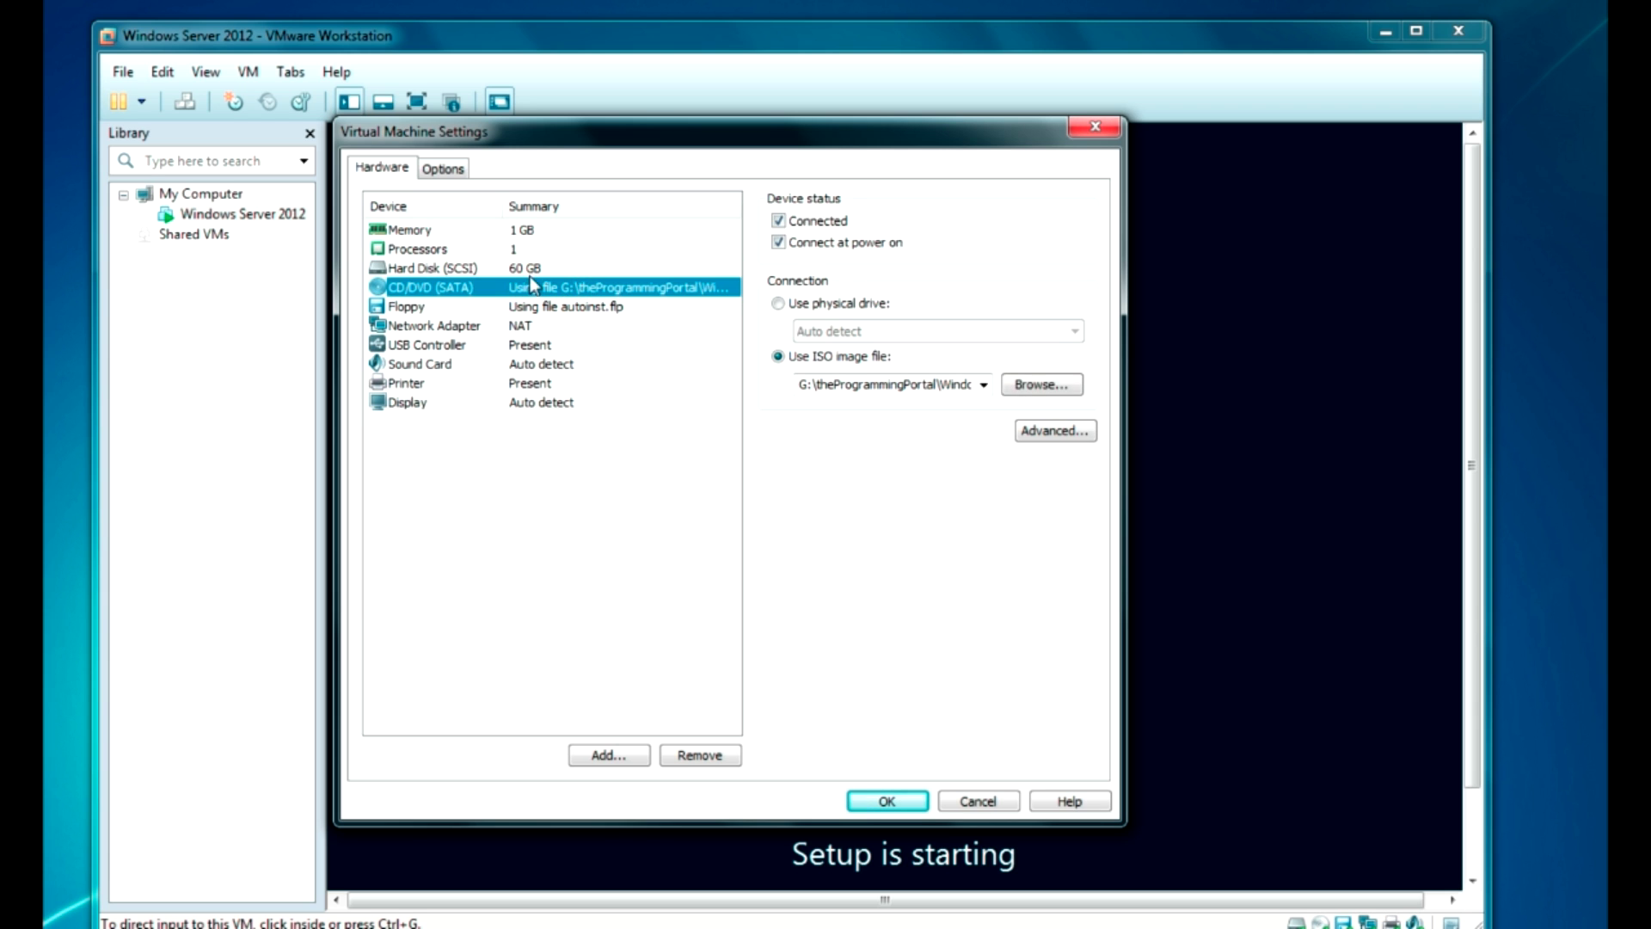
click(519, 272)
click(519, 229)
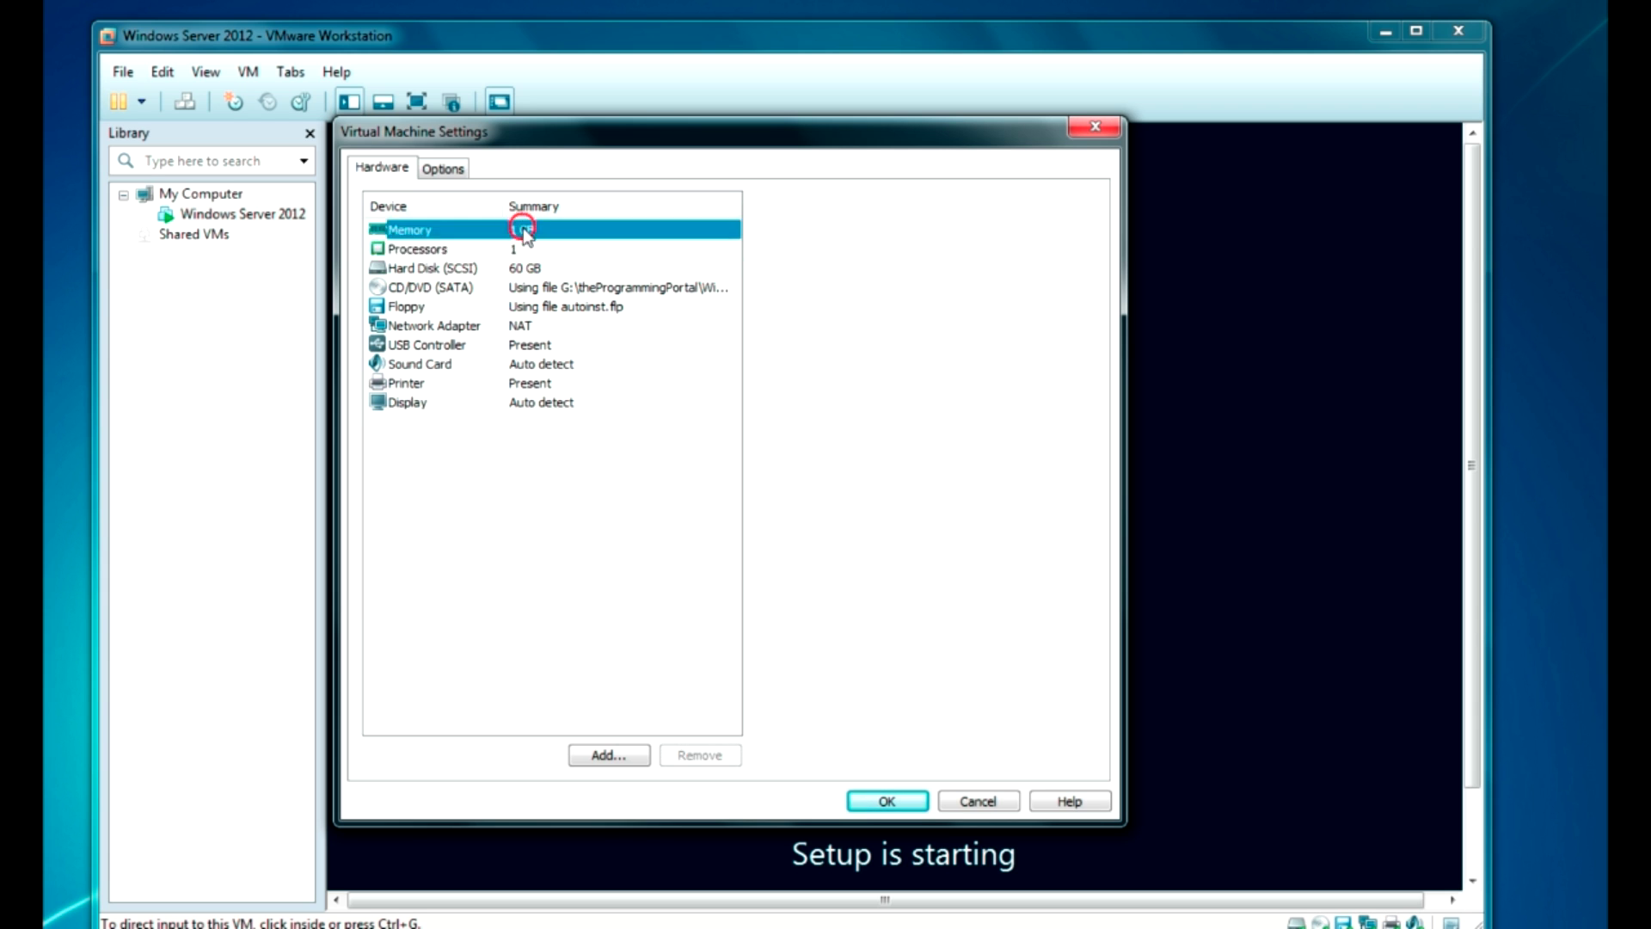
drag(683, 148, 743, 160)
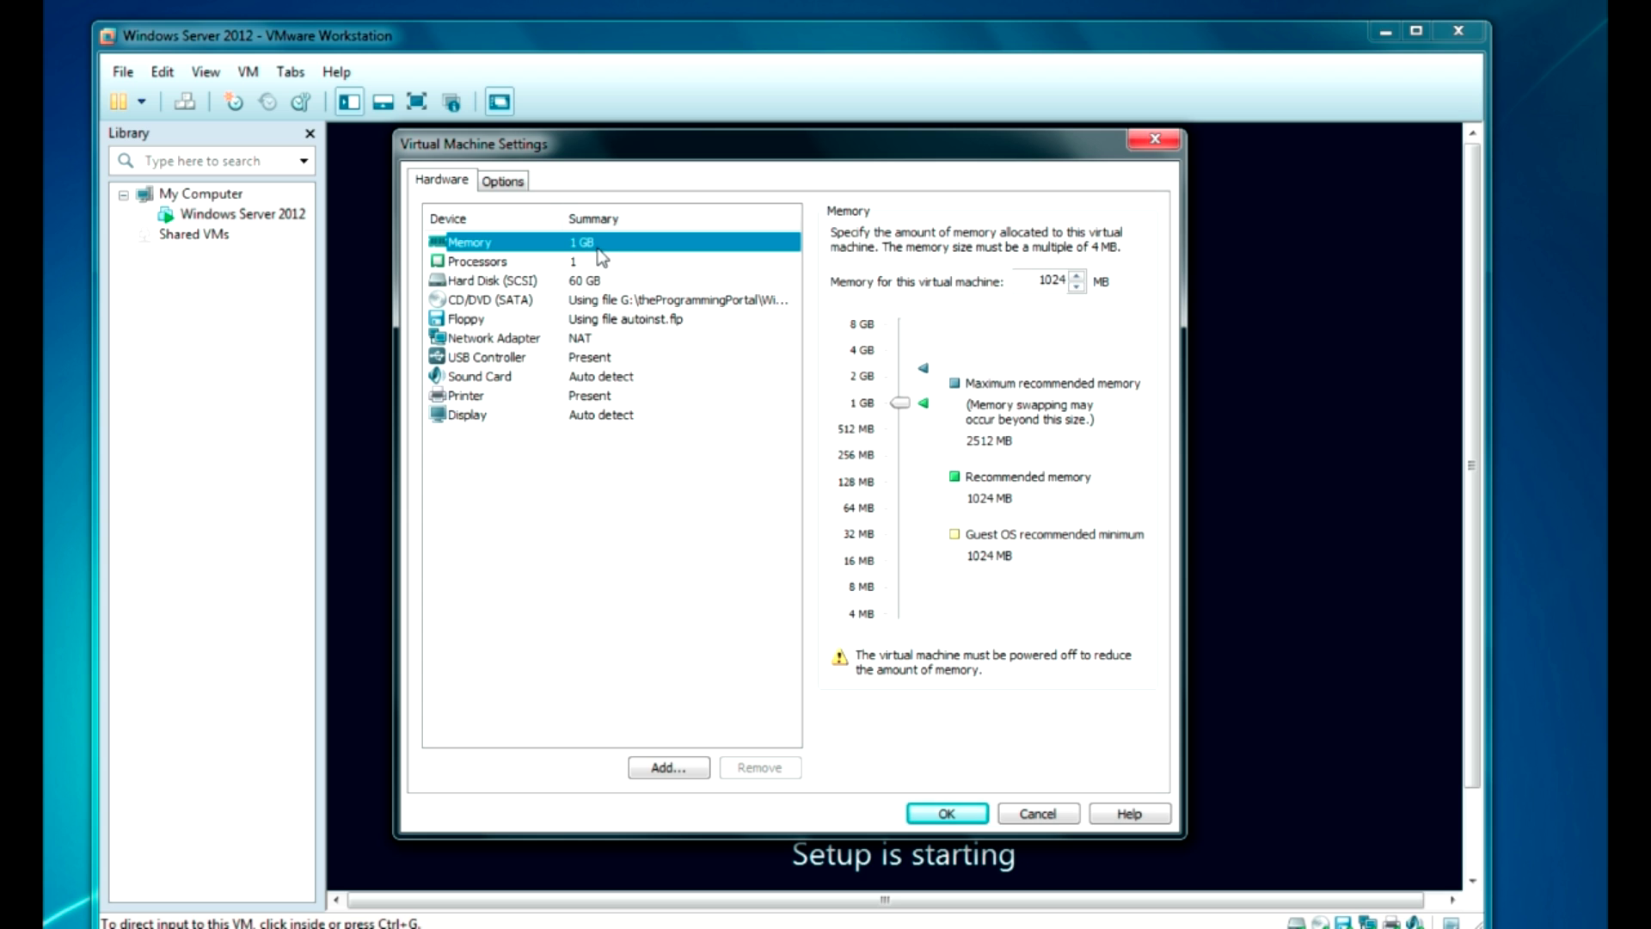
click(568, 261)
click(583, 281)
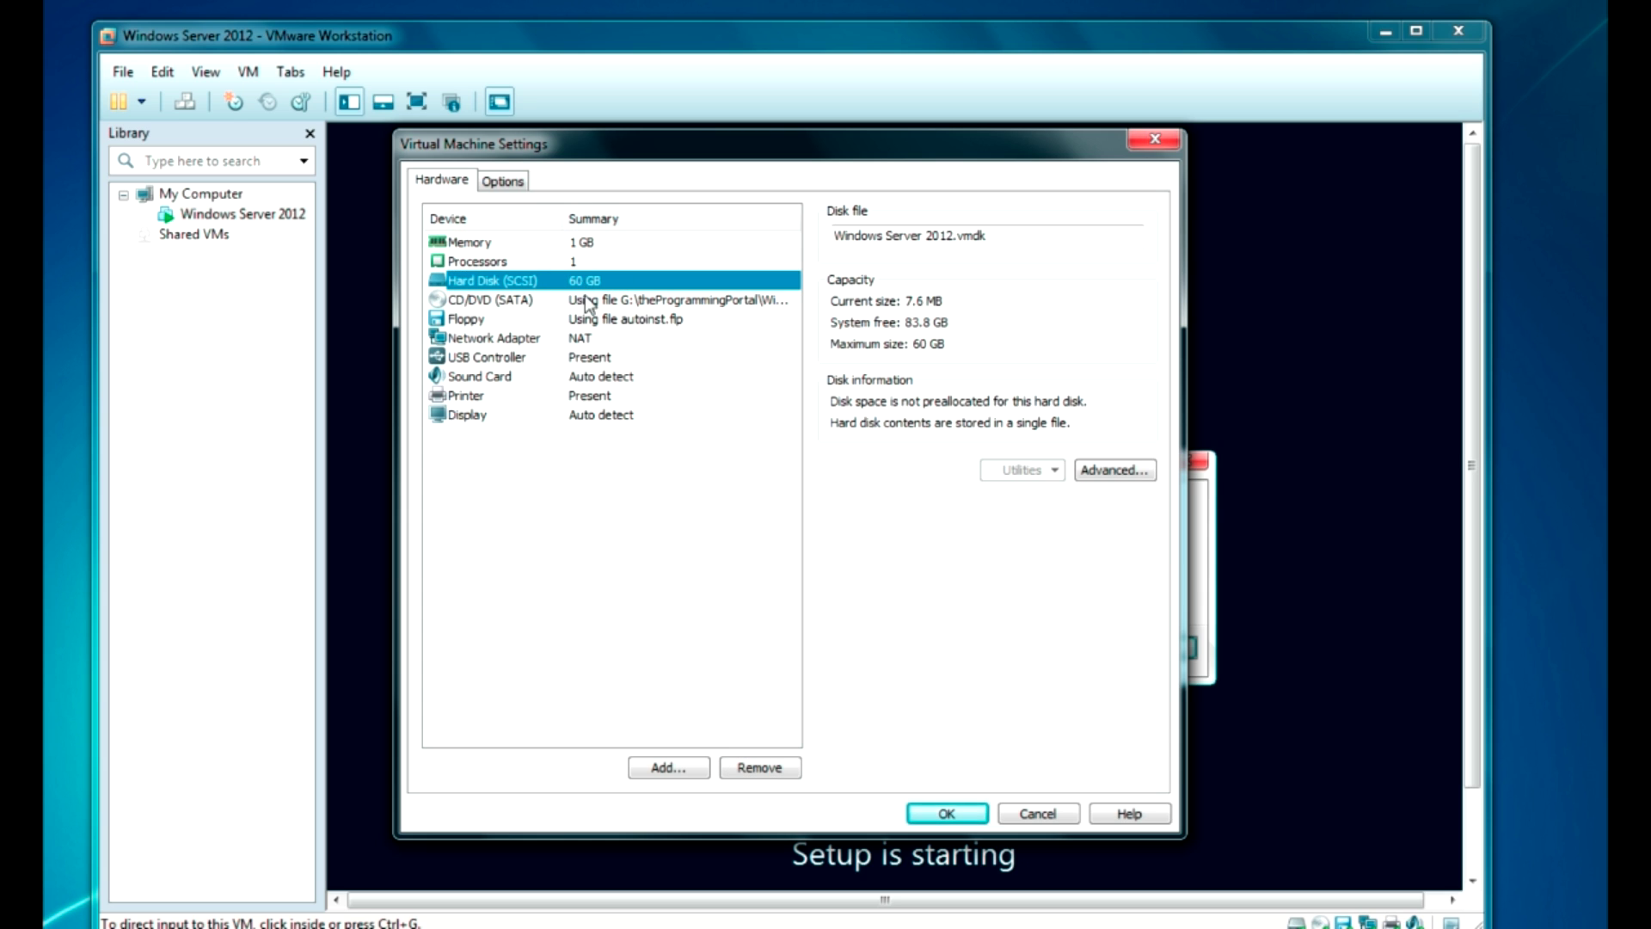
click(591, 301)
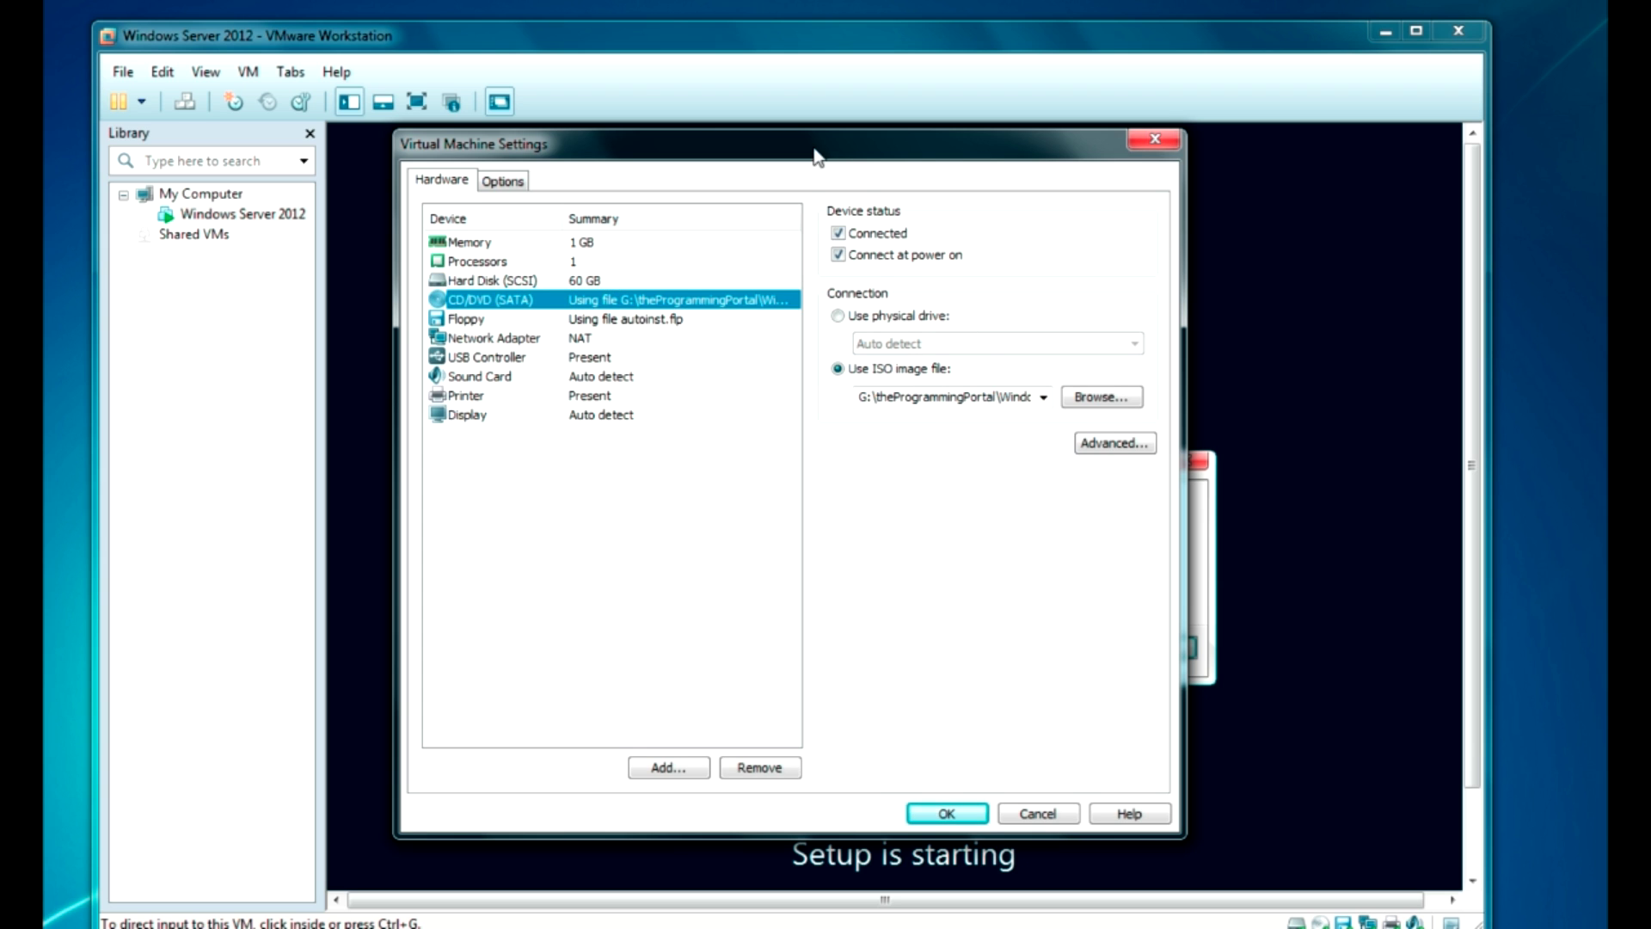
drag(814, 153, 834, 144)
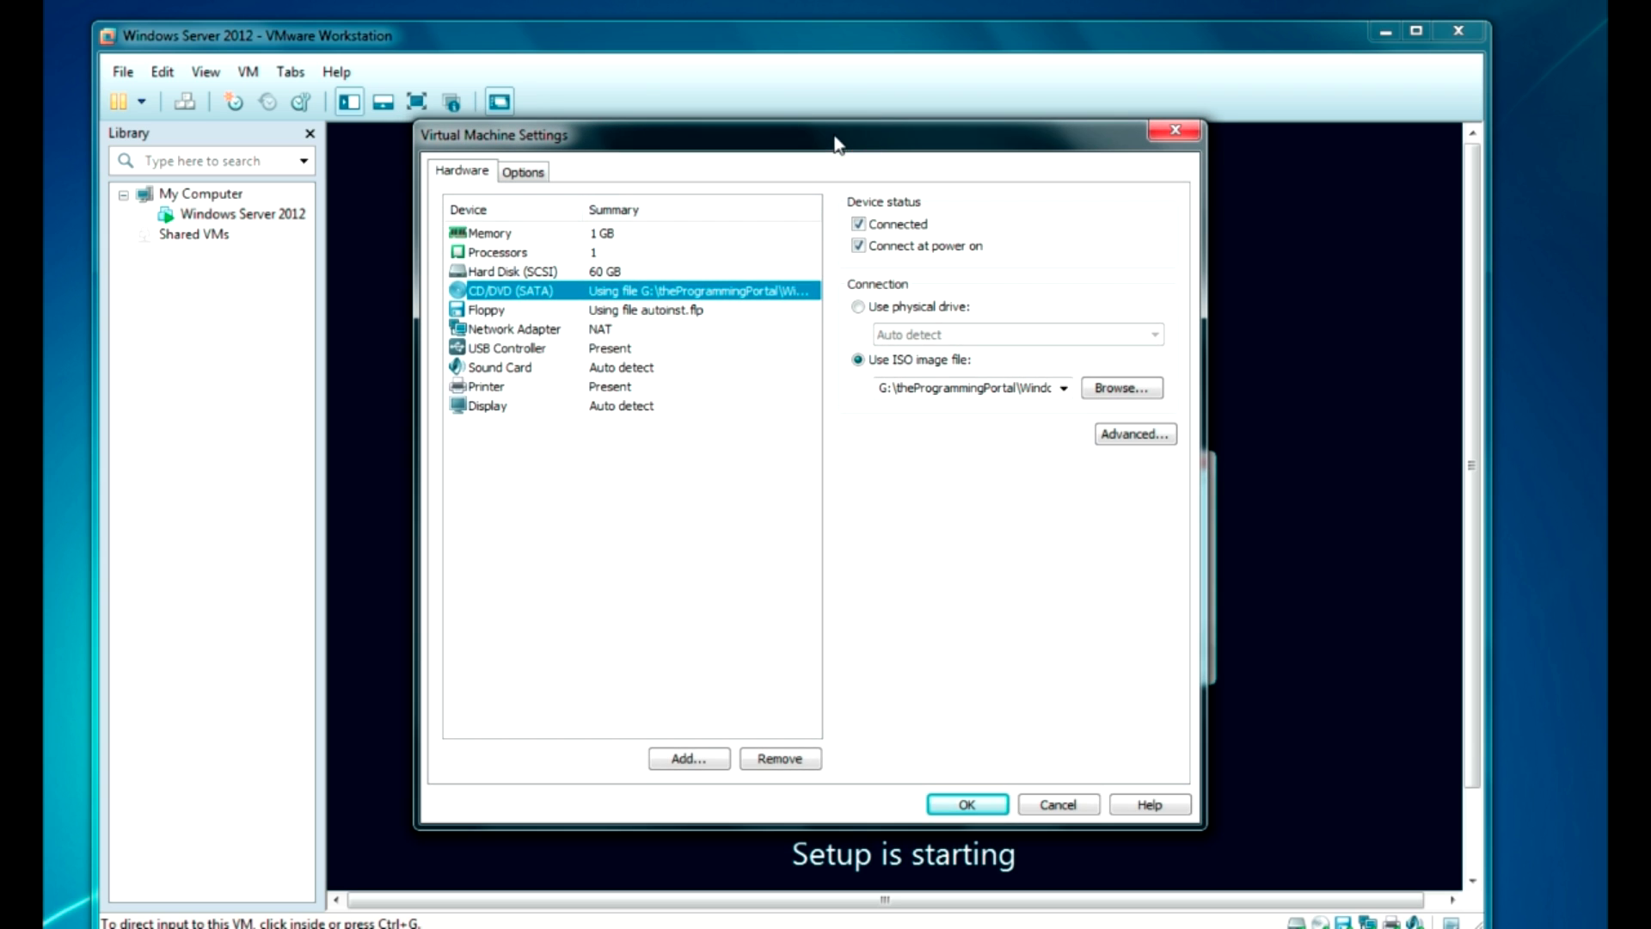
click(970, 803)
Step: Release input with Ctrl+Alt and power off the Windows Server 2012 VM via VM > Power
click(908, 533)
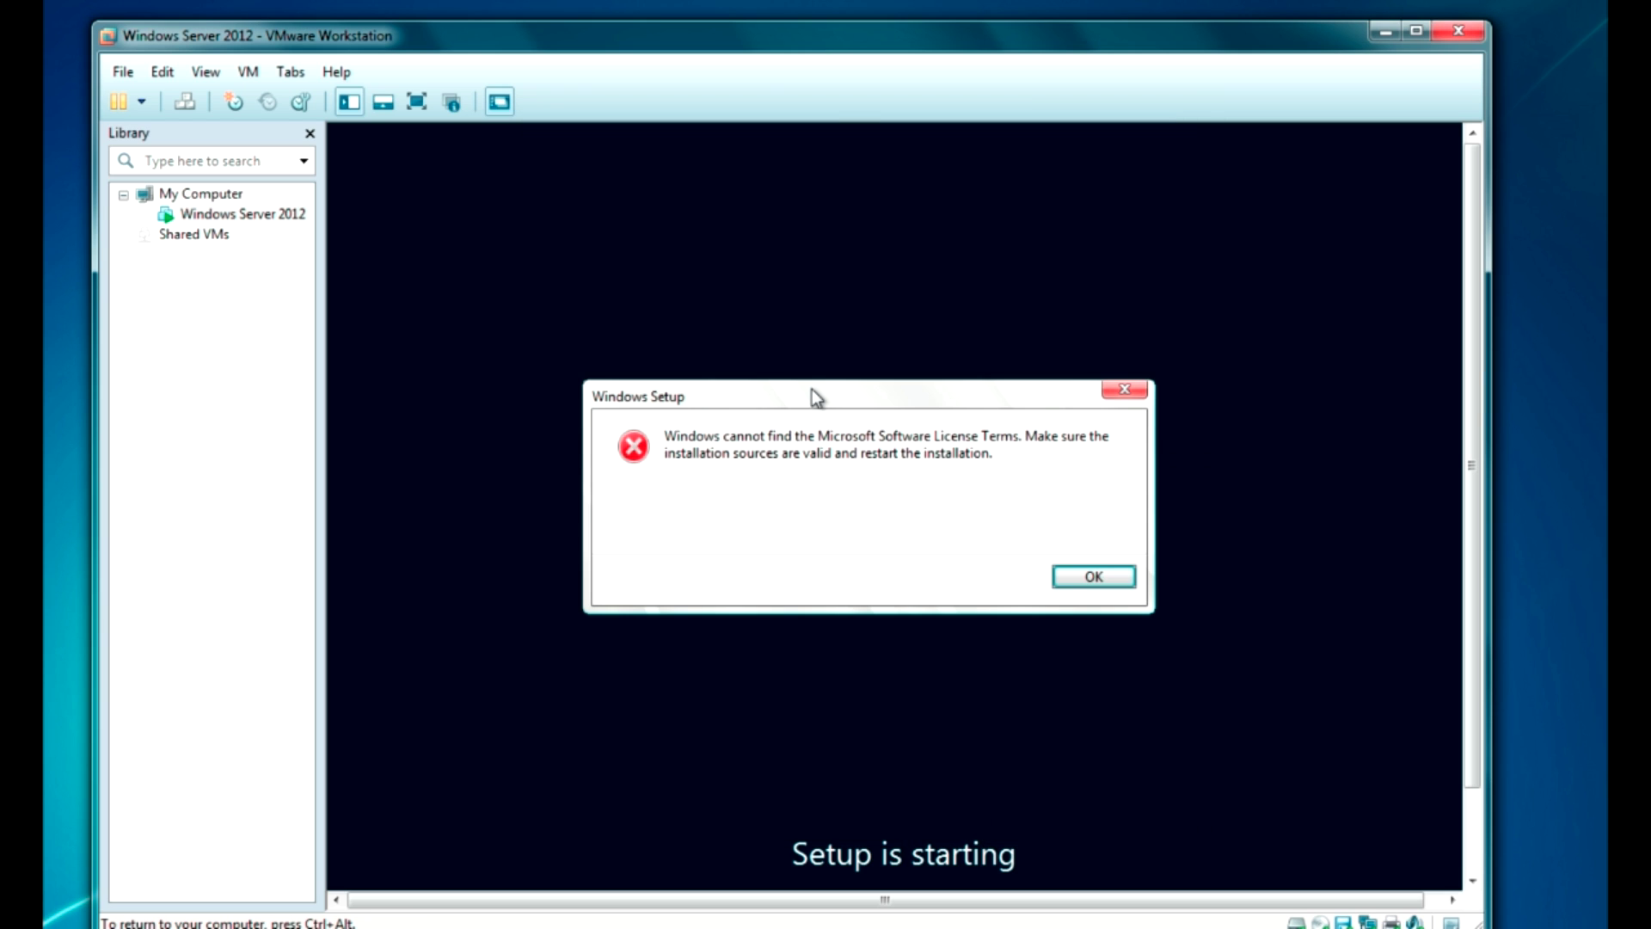
drag(811, 387, 820, 337)
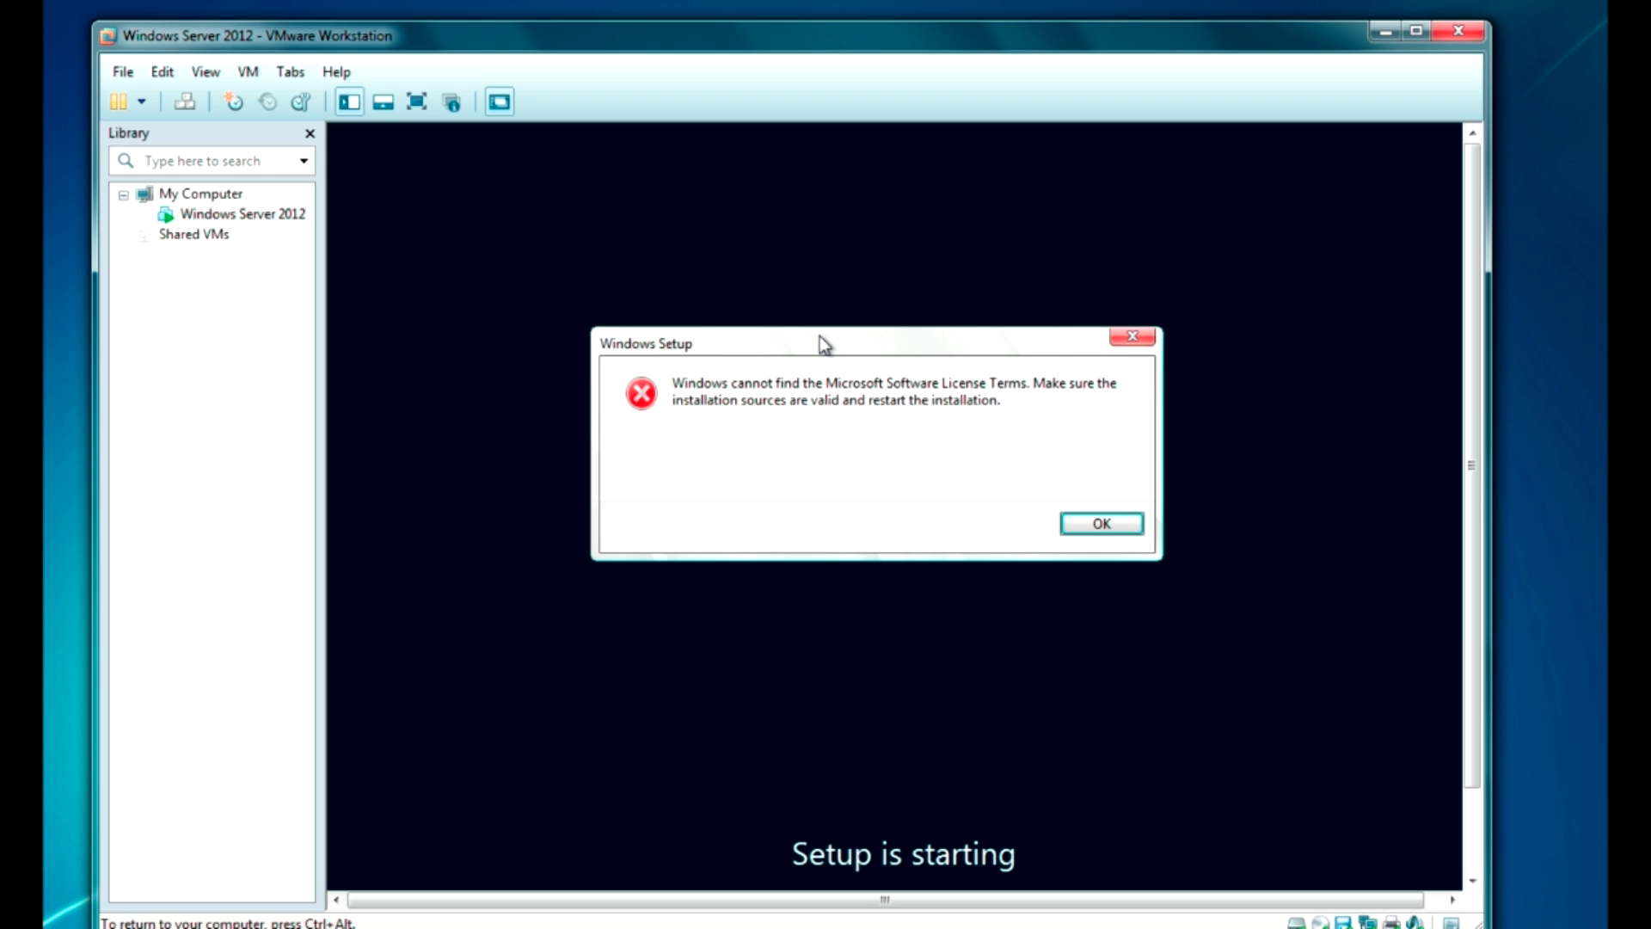
key(ctrl+alt)
click(248, 73)
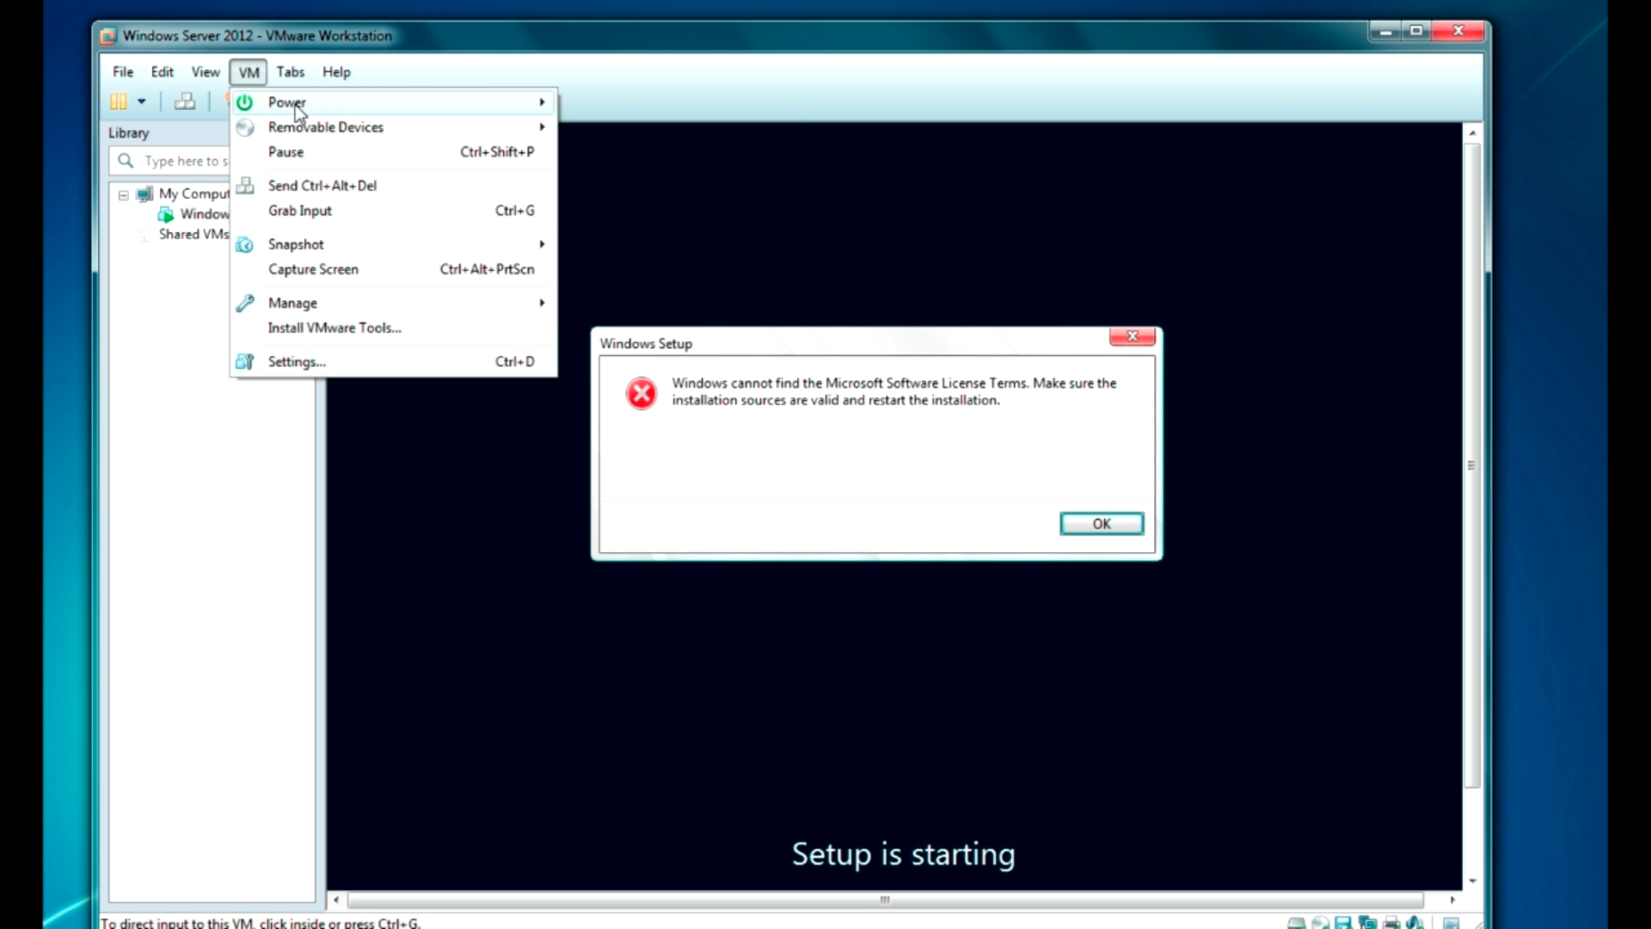
mouse_move(287, 101)
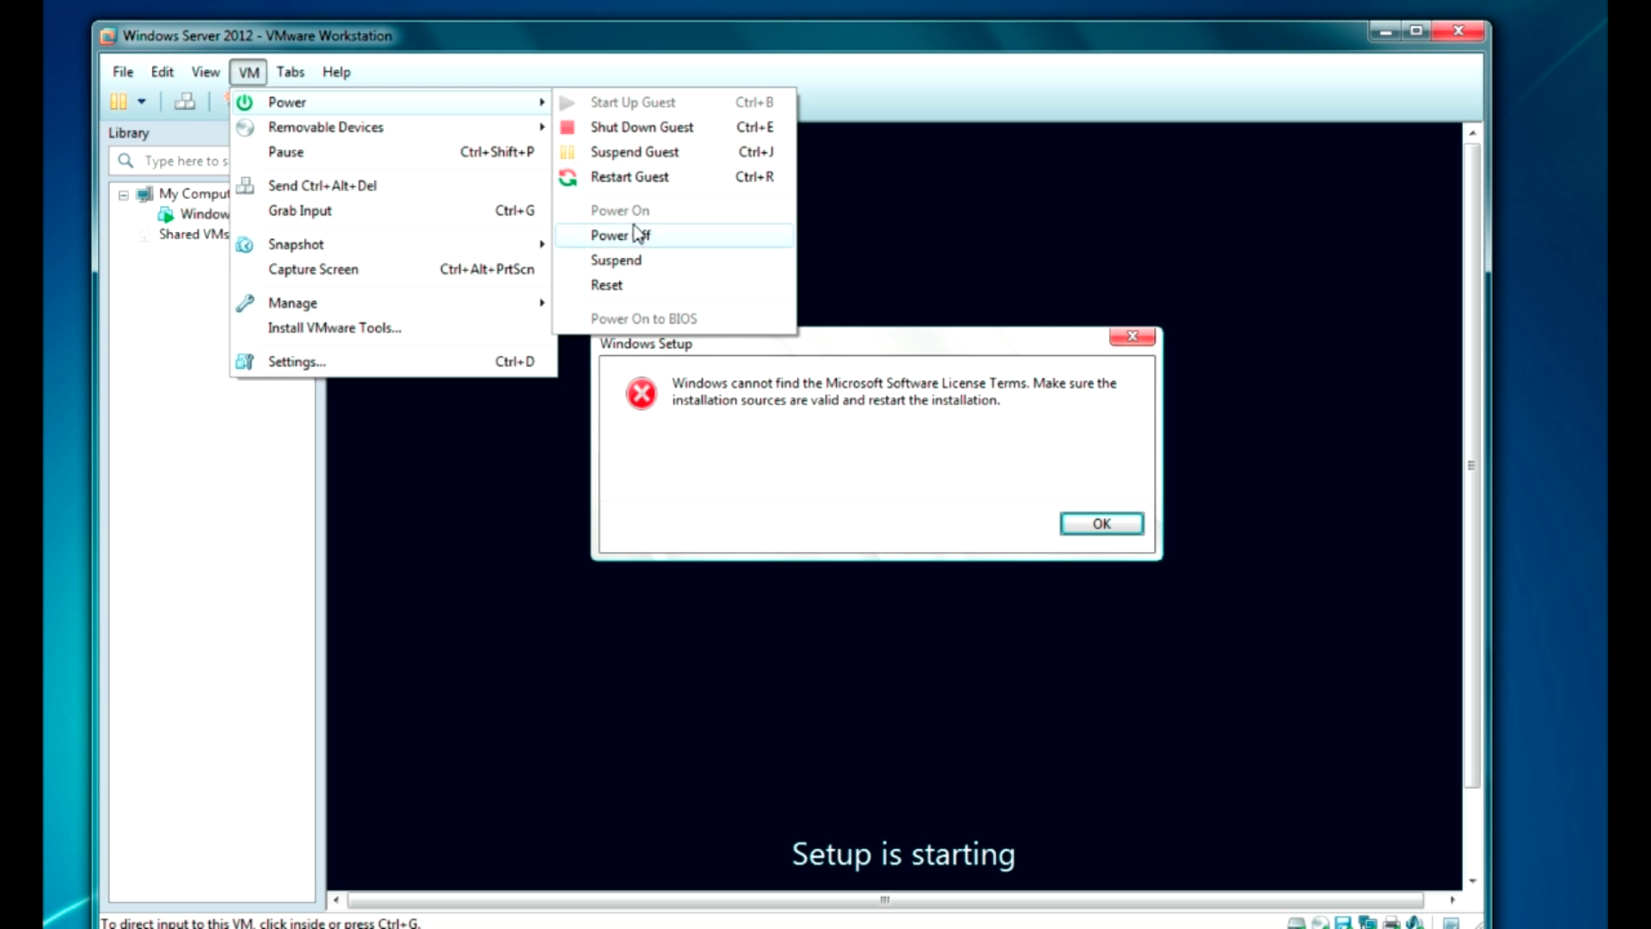
click(631, 235)
click(832, 554)
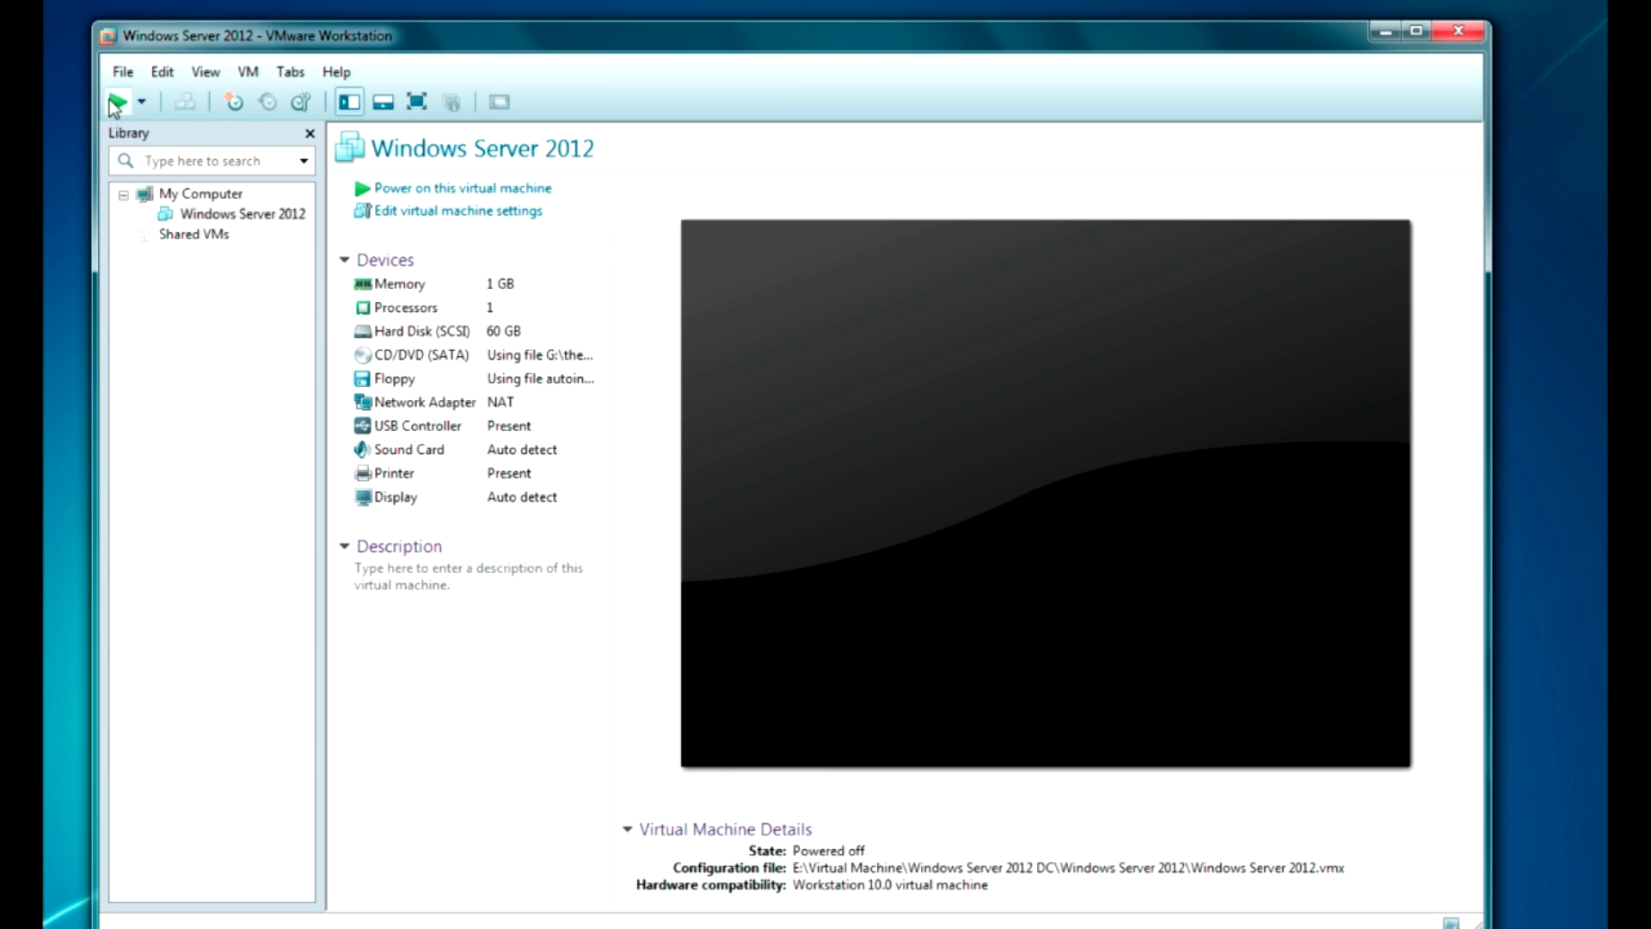
Step: Start a Typical new virtual machine set to 'I will install the operating system later'
click(123, 71)
click(136, 103)
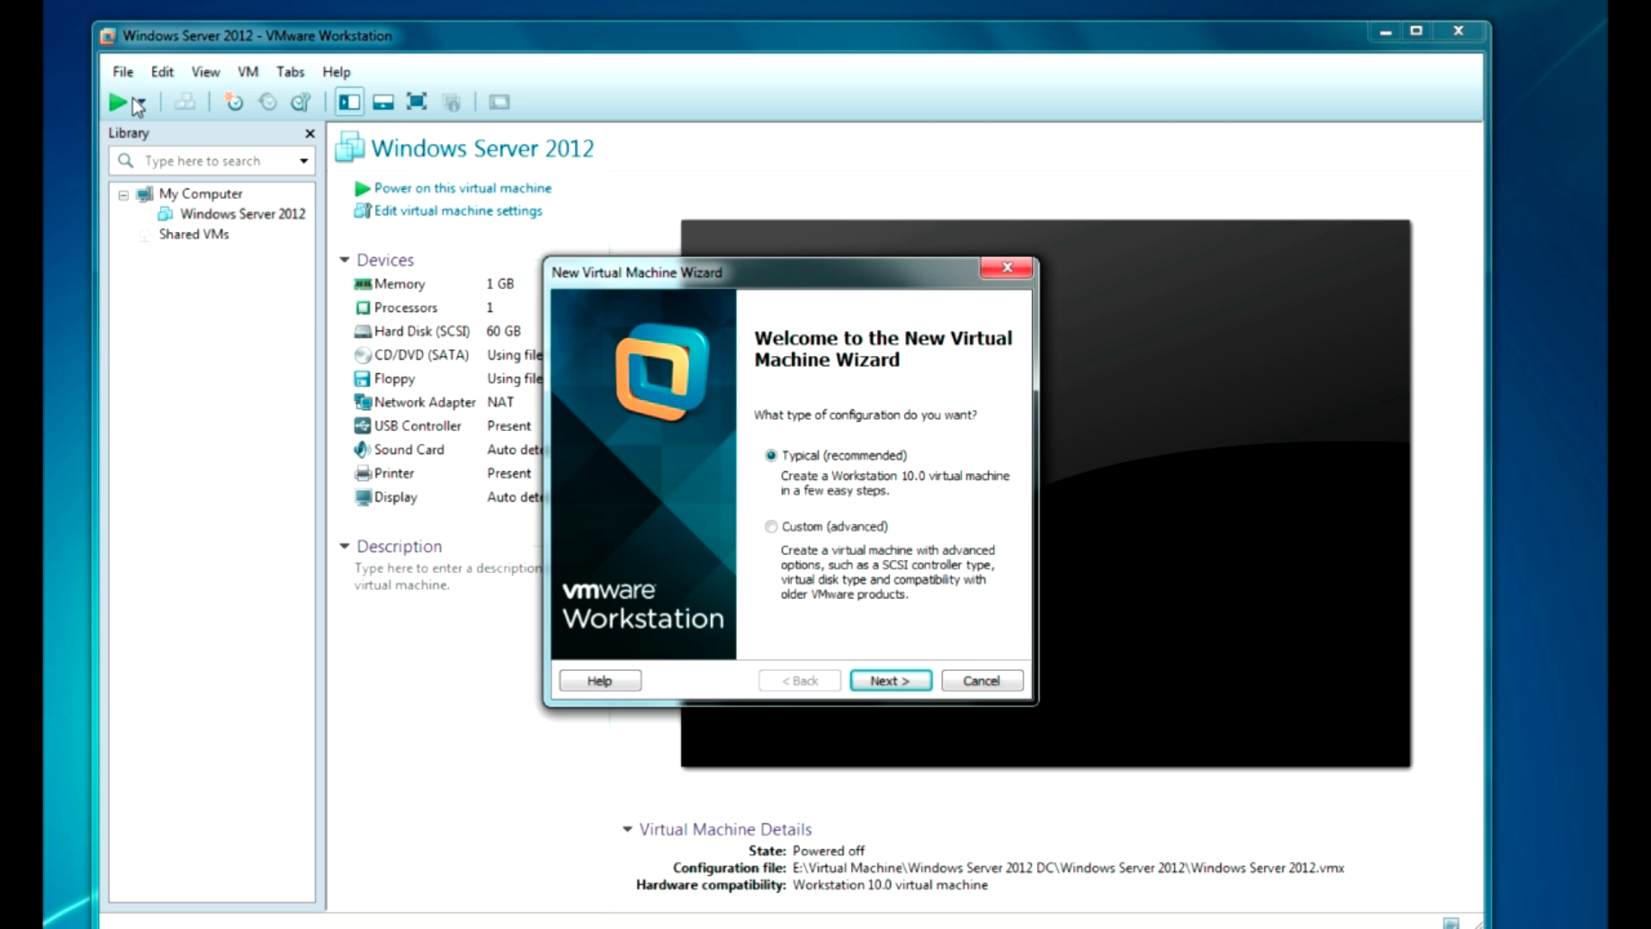
click(909, 684)
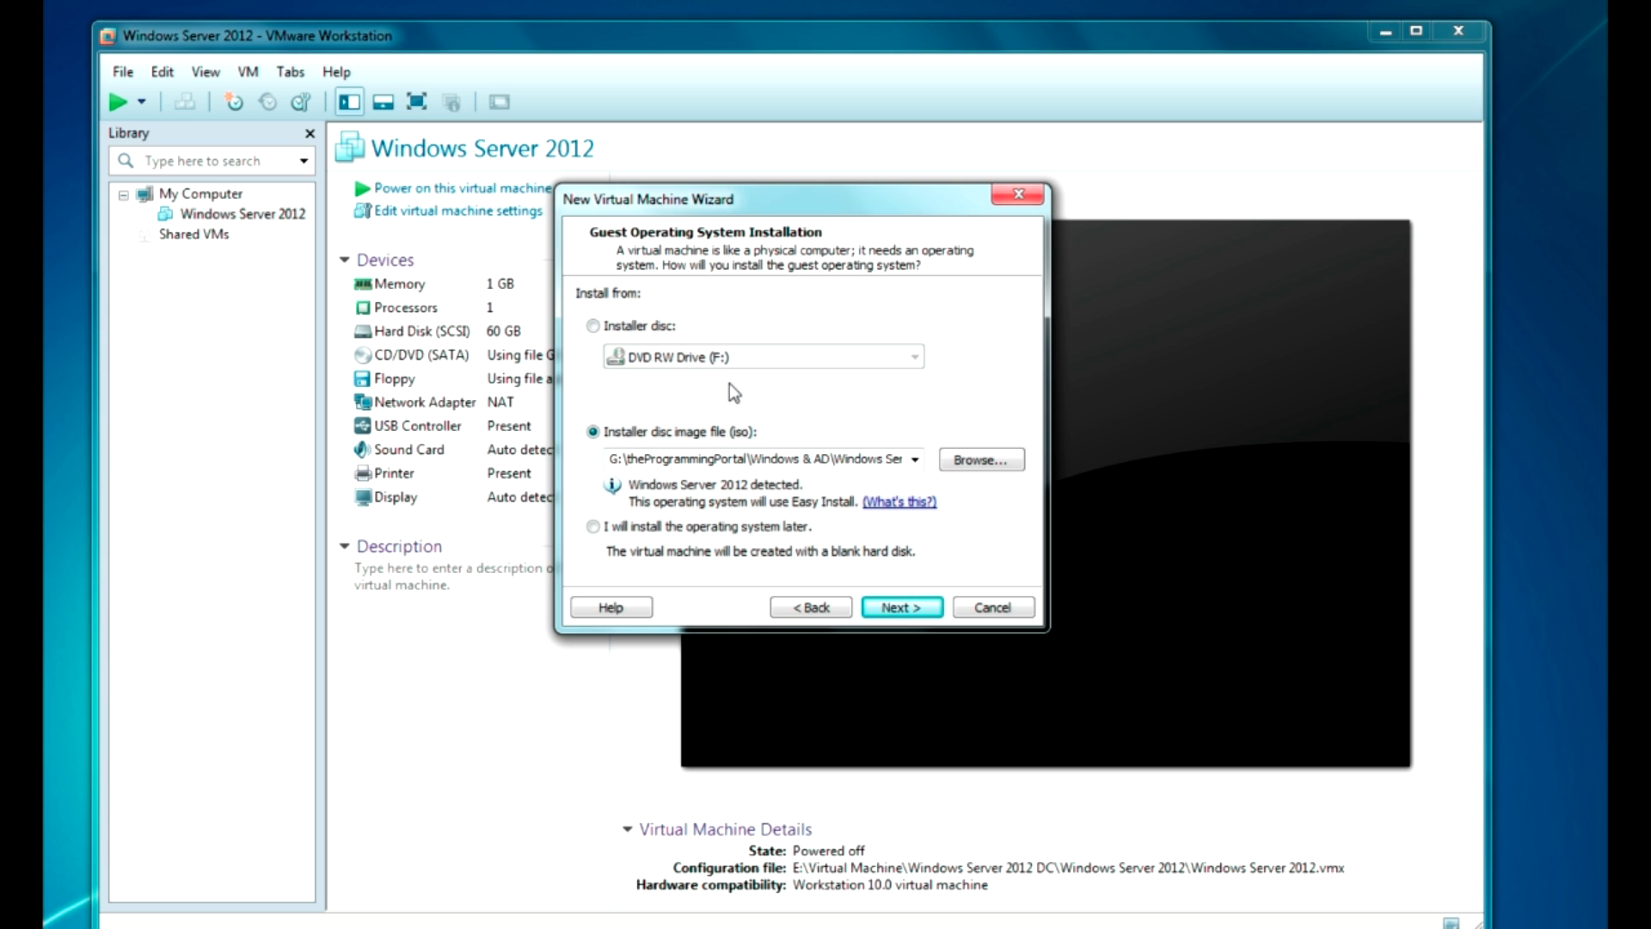
drag(804, 192, 789, 193)
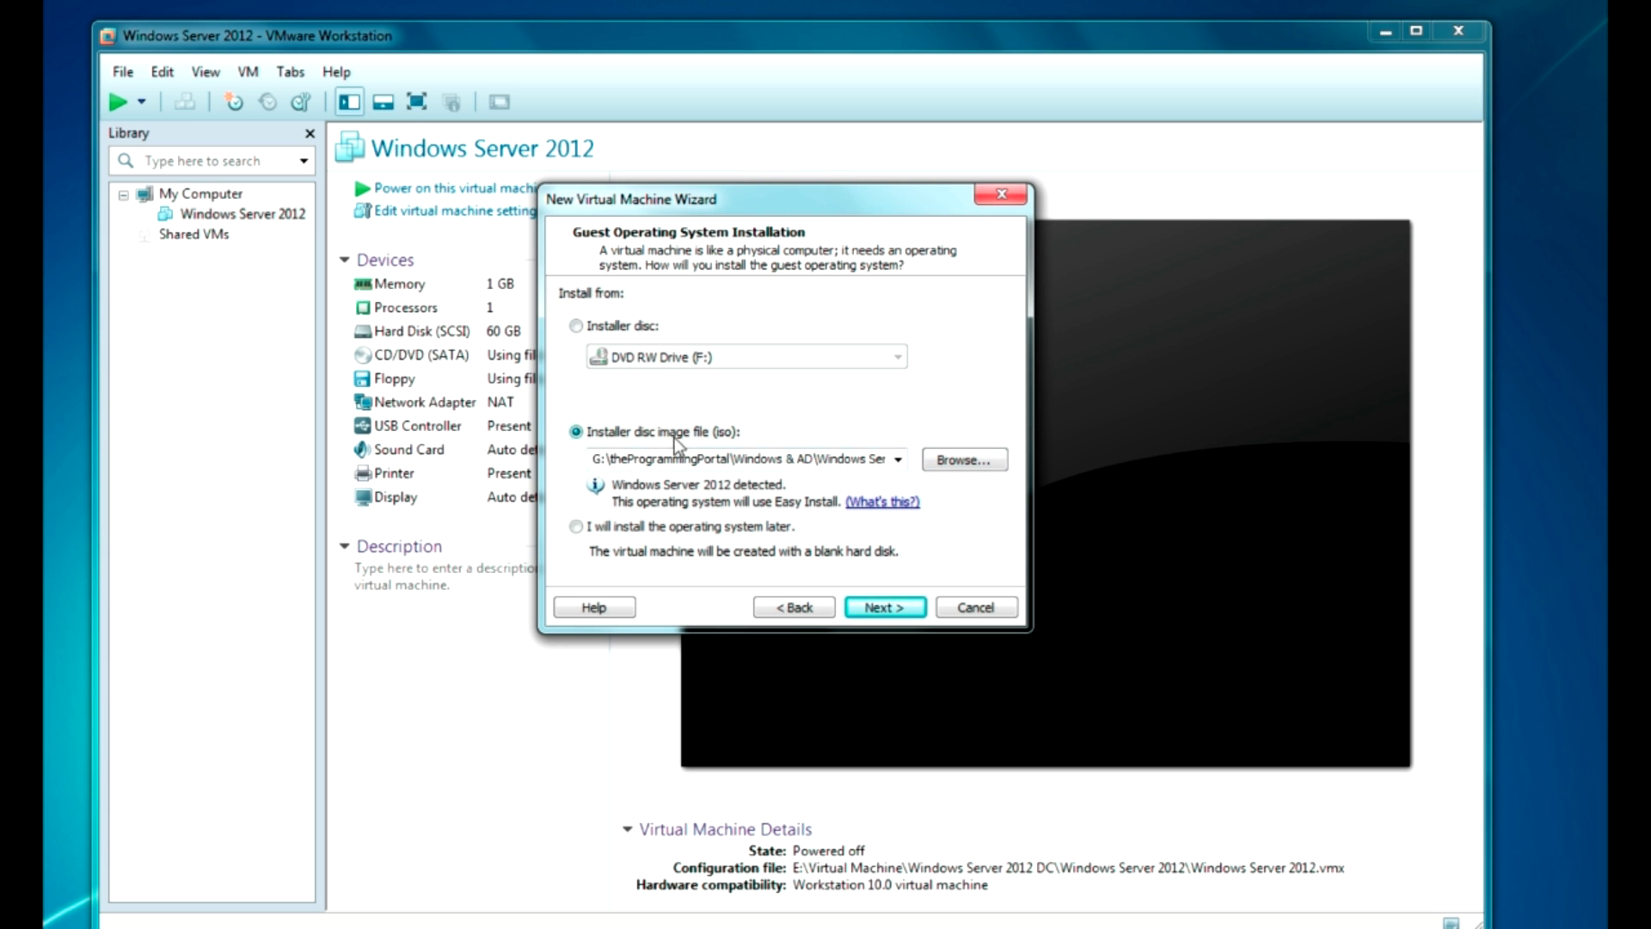
click(832, 205)
click(577, 527)
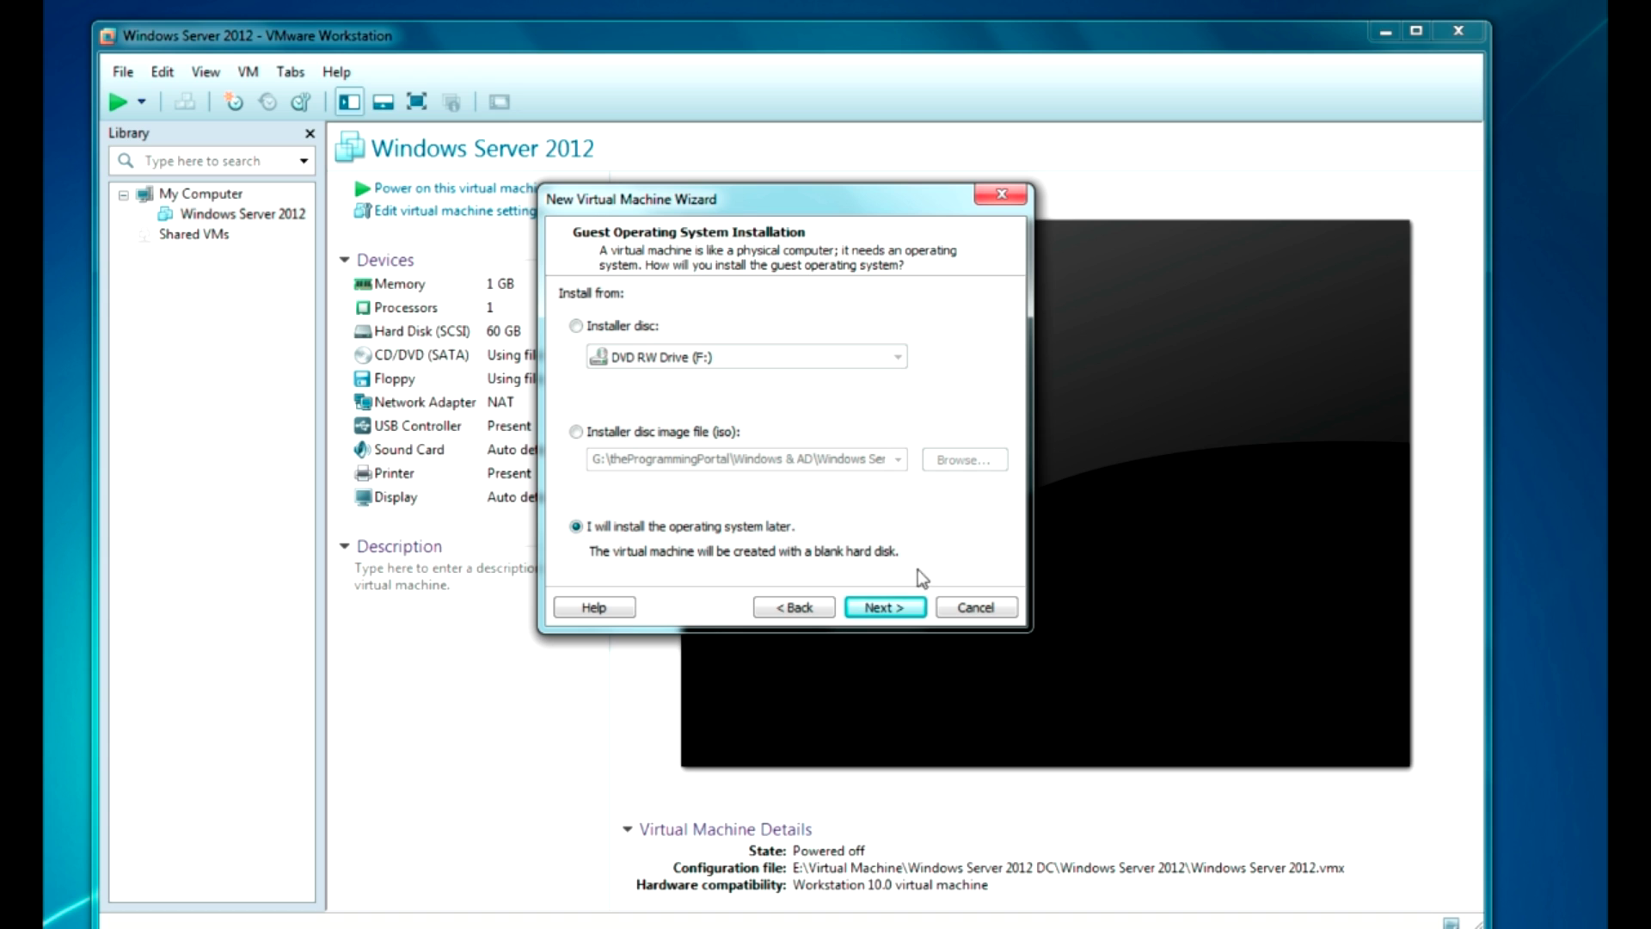
click(896, 609)
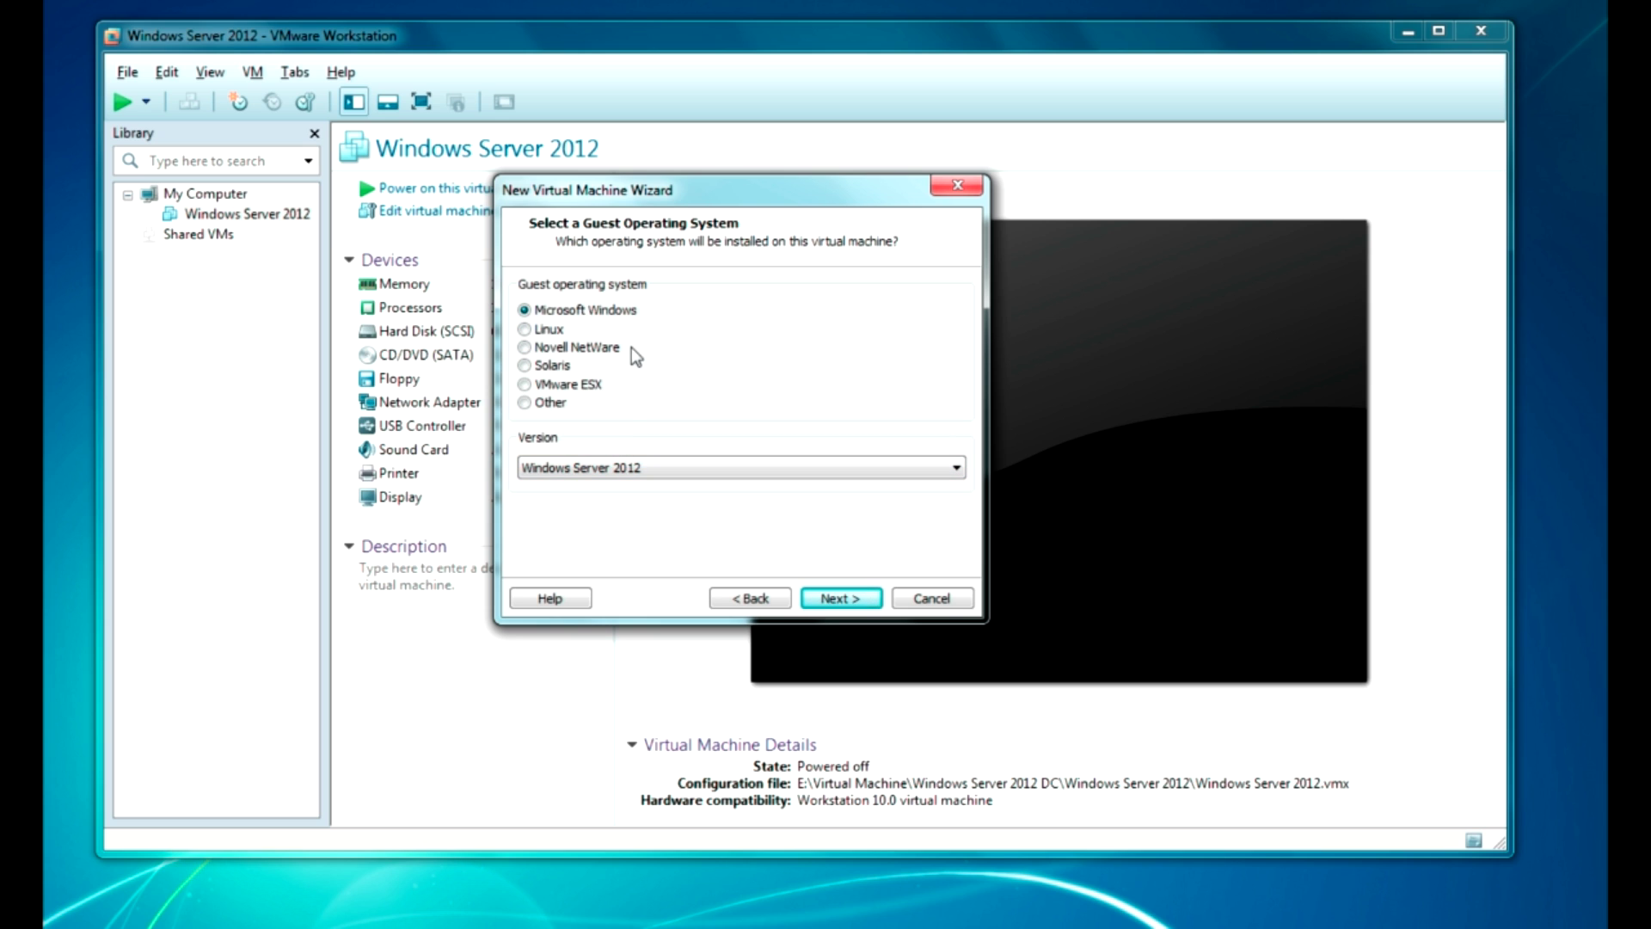
Step: Name the virtual machine 'Windows Server 2012 New 1', removing the stray 2
click(840, 599)
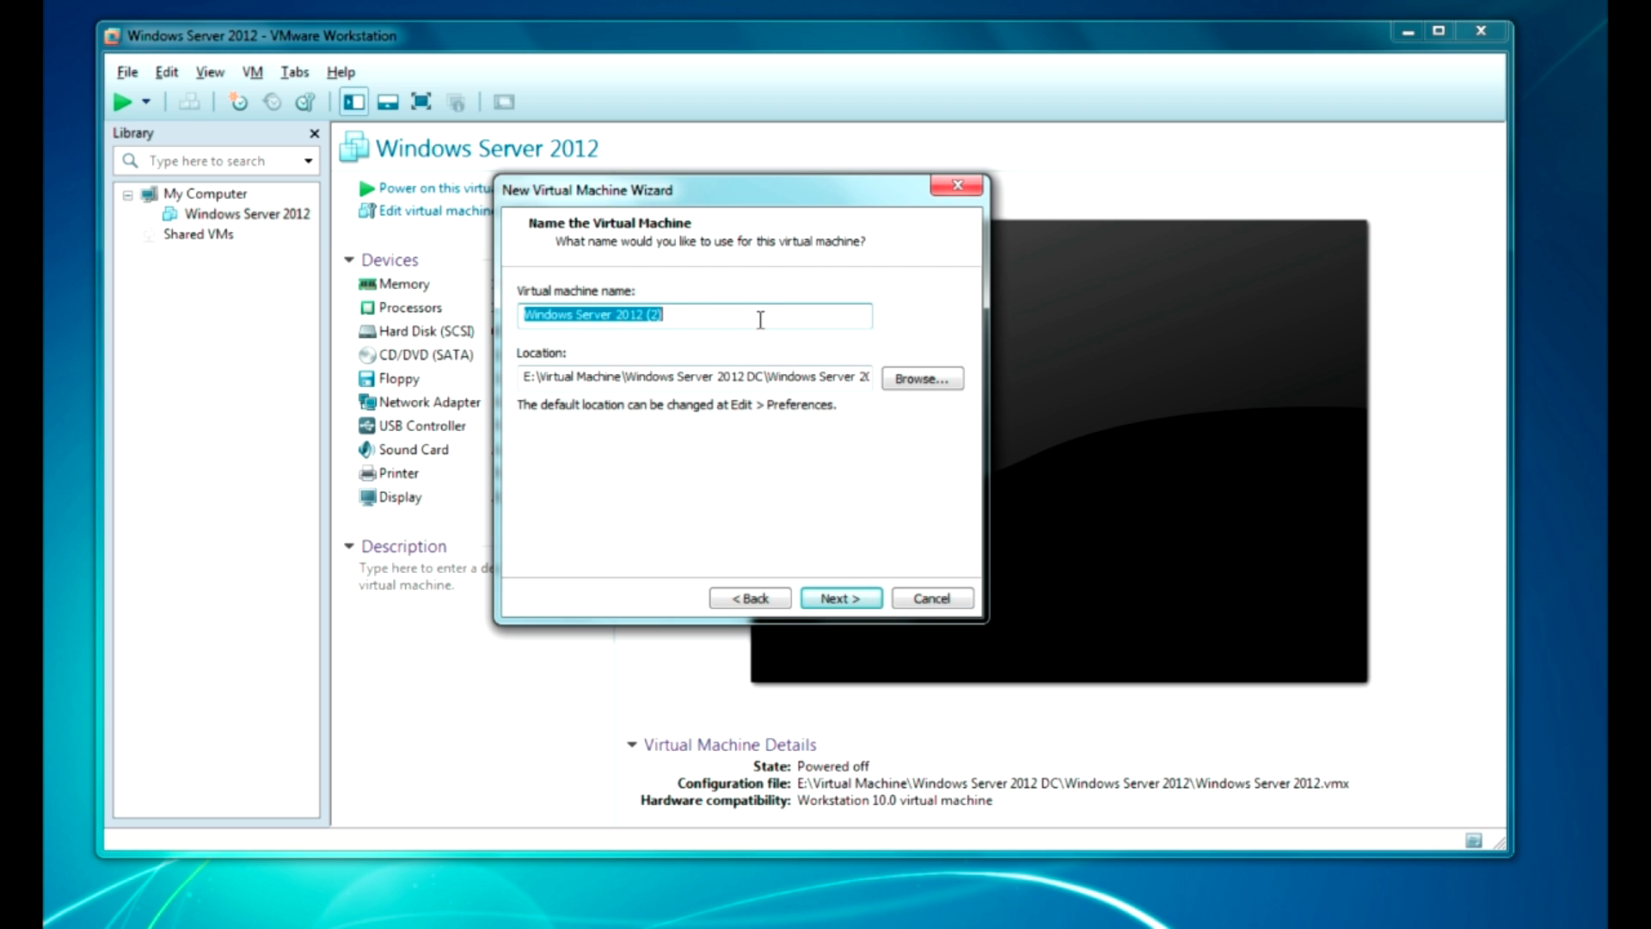
click(760, 317)
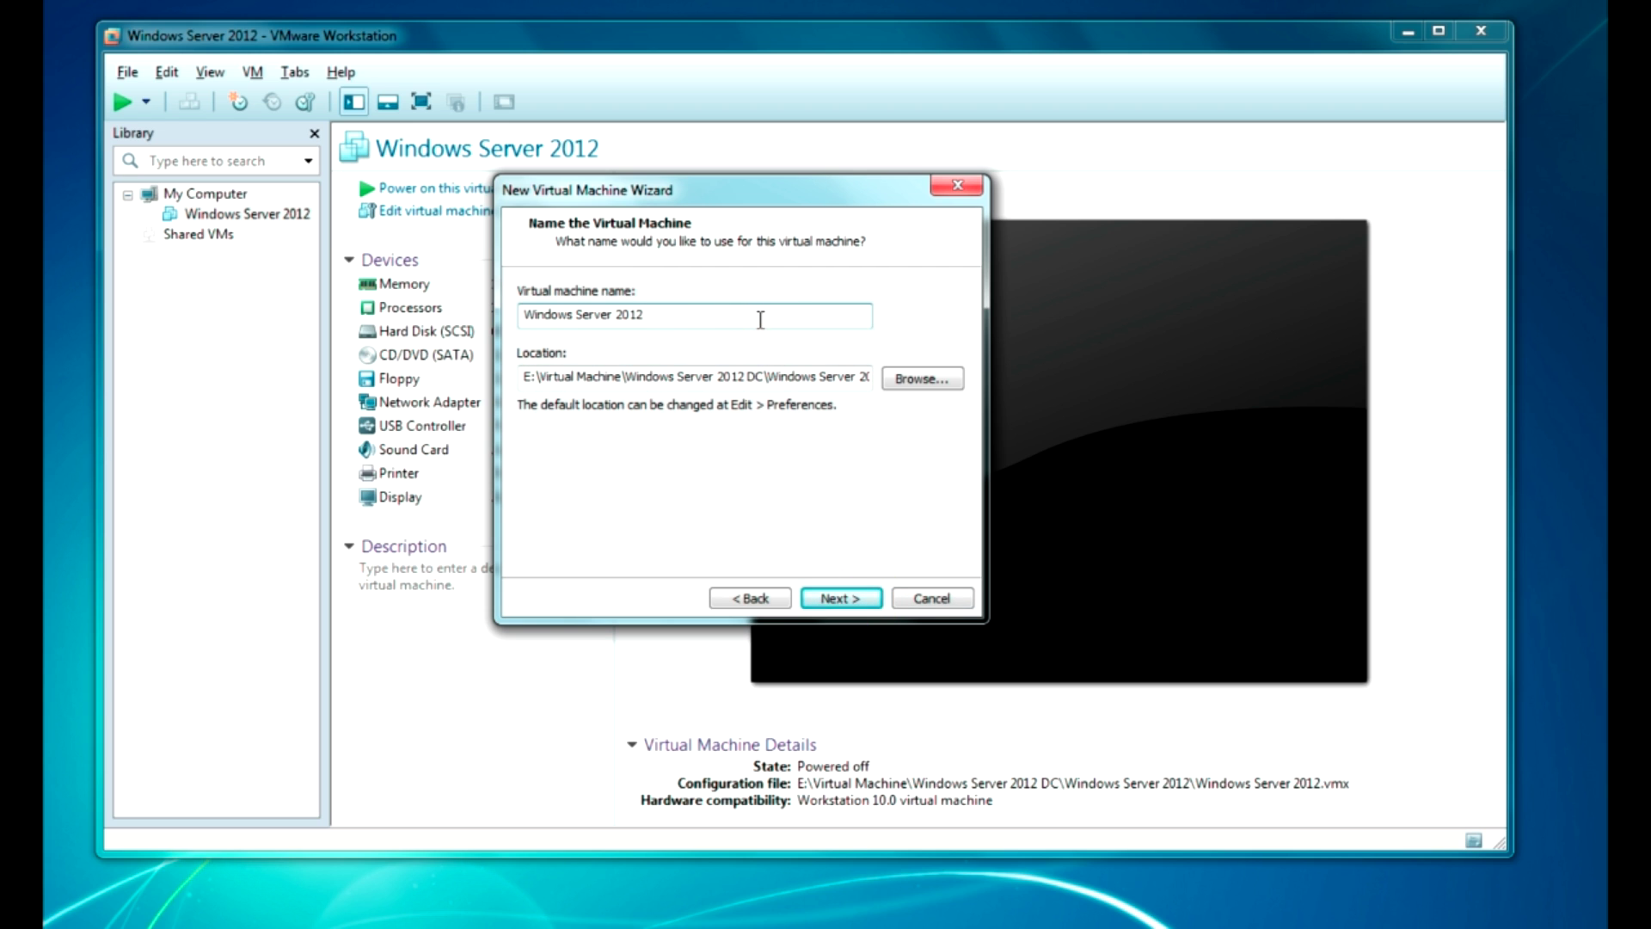
text(New)
key(BackSpace)
key(BackSpace)
text(1)
click(836, 597)
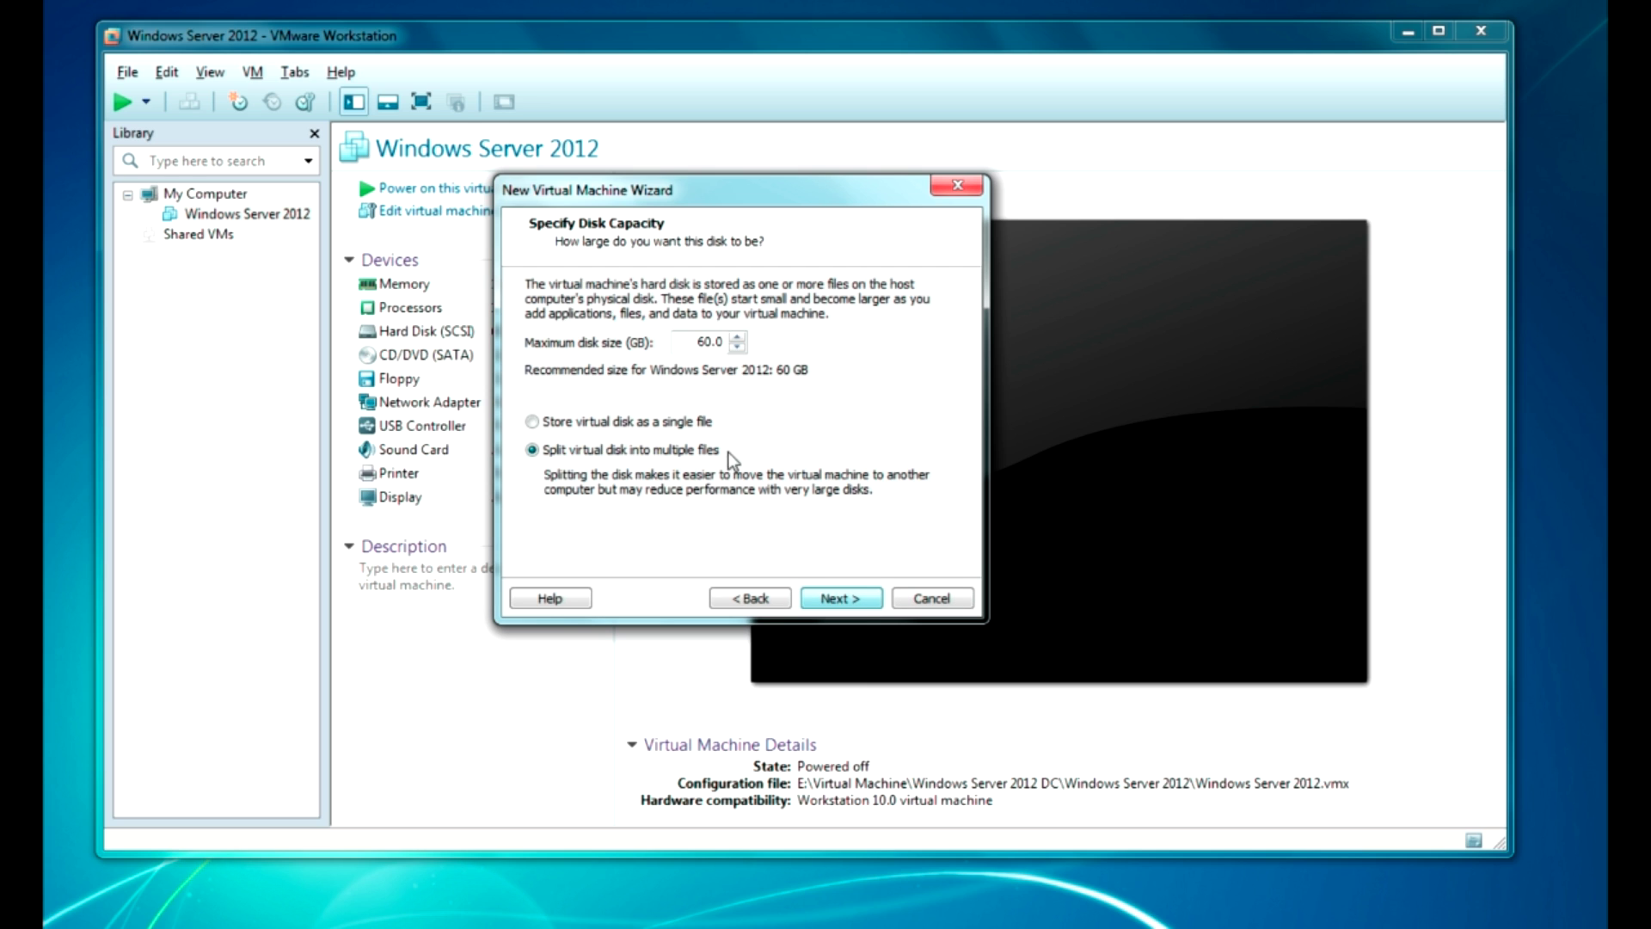
Step: Keep the 60 GB split disk and set the CD/DVD drive to the Windows Server 2012 Std ISO
click(839, 599)
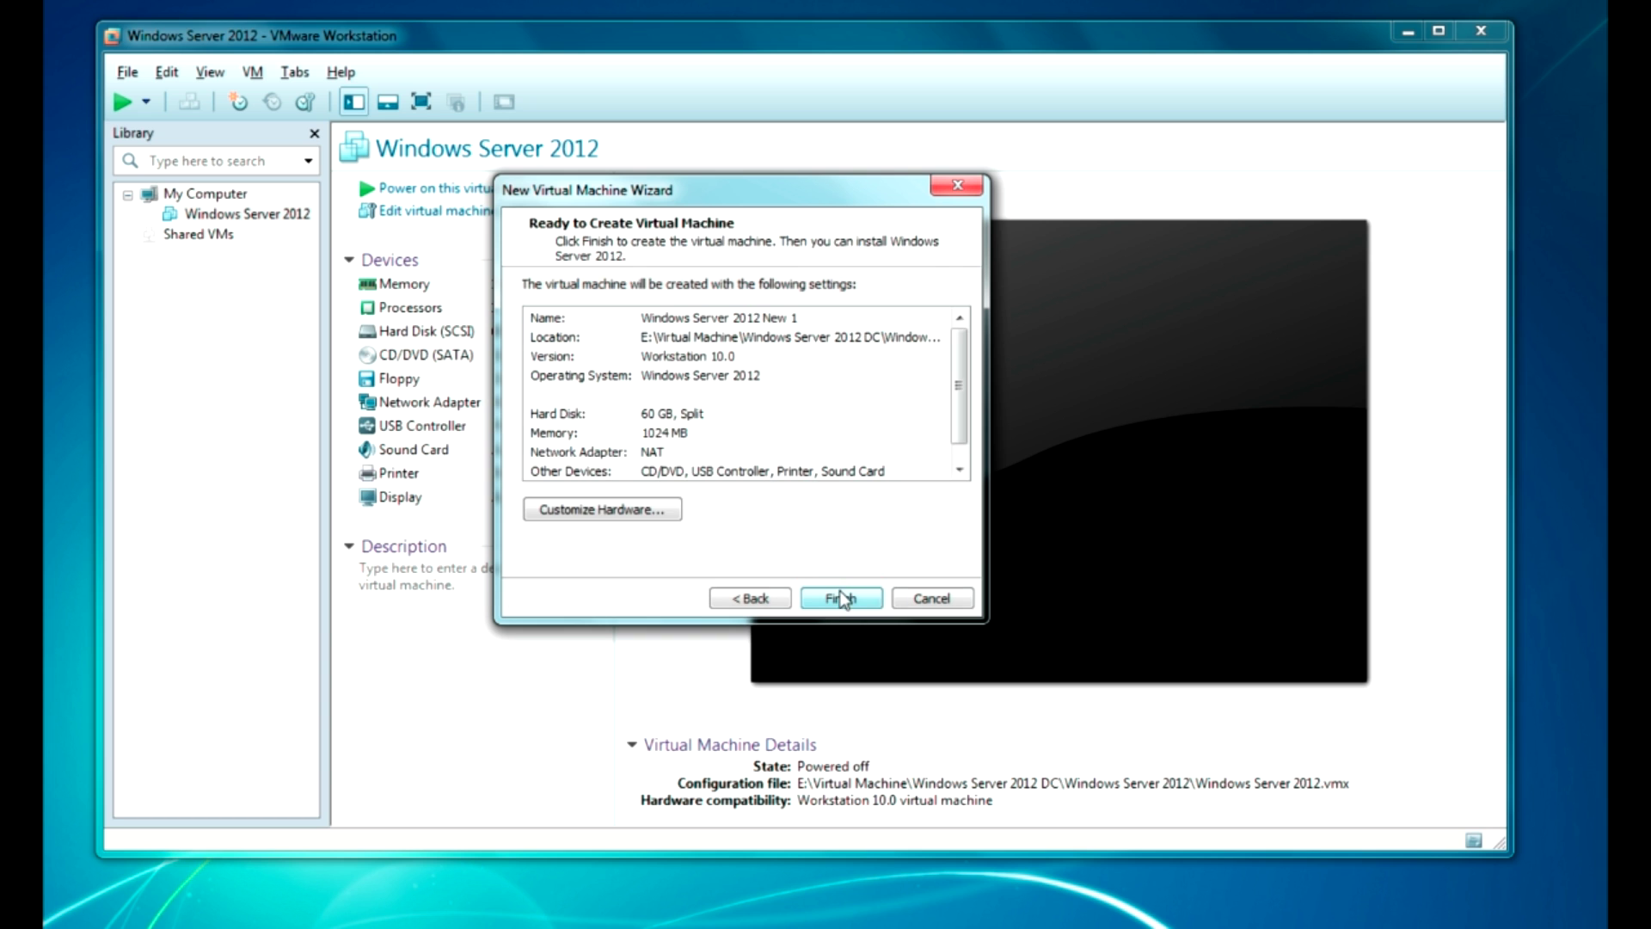
click(640, 515)
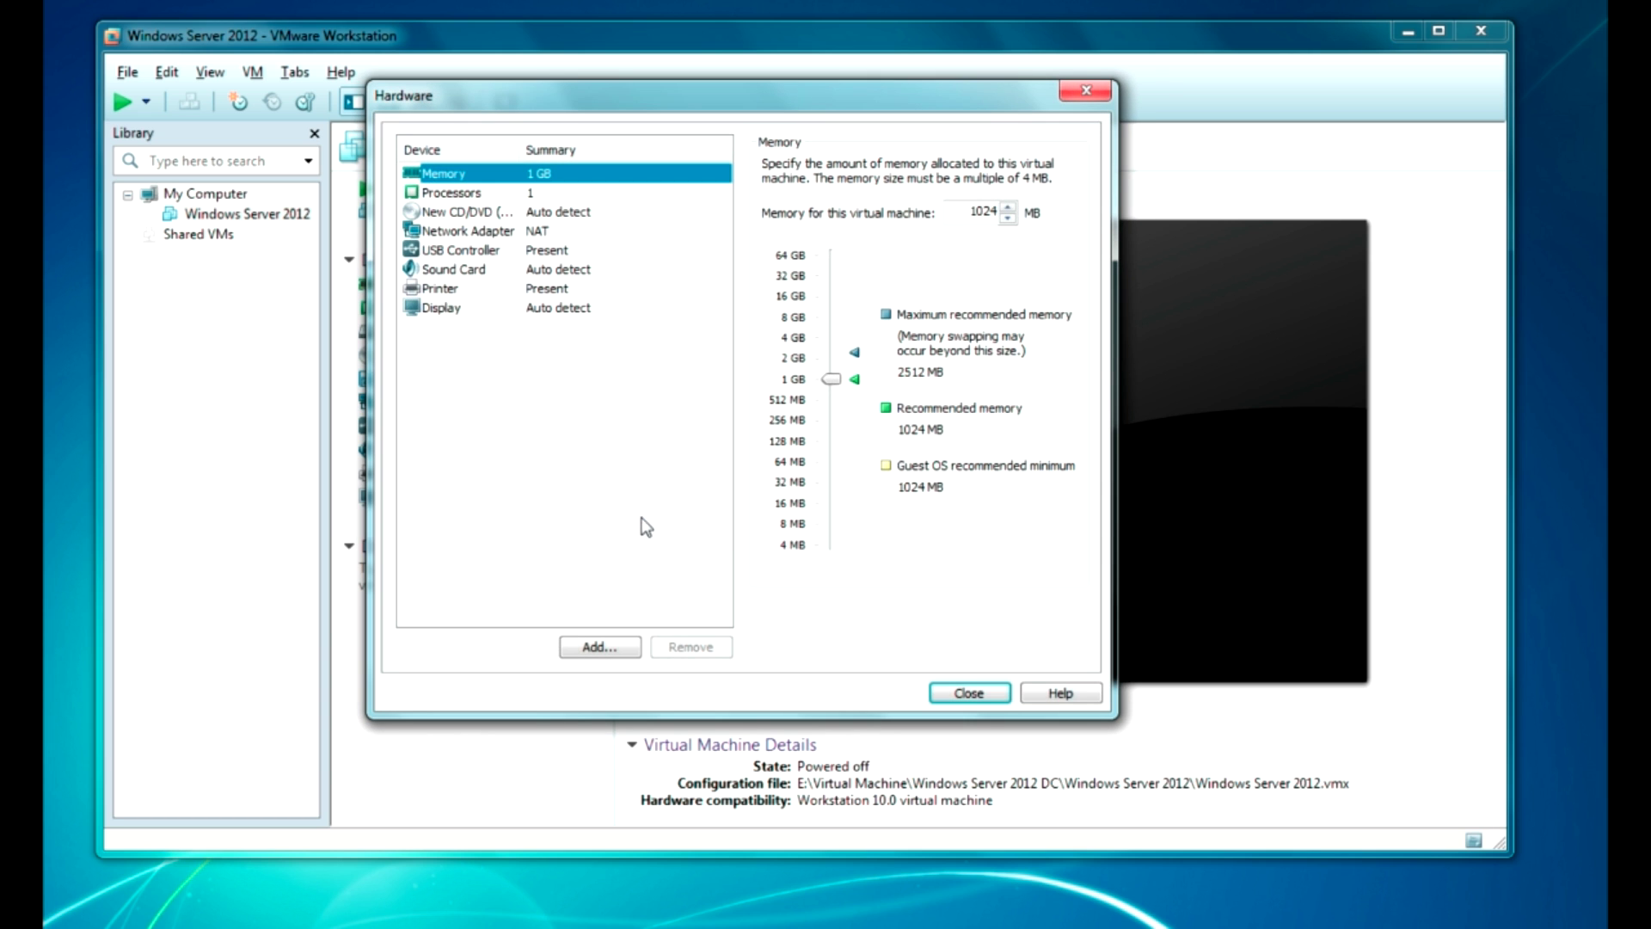
click(497, 214)
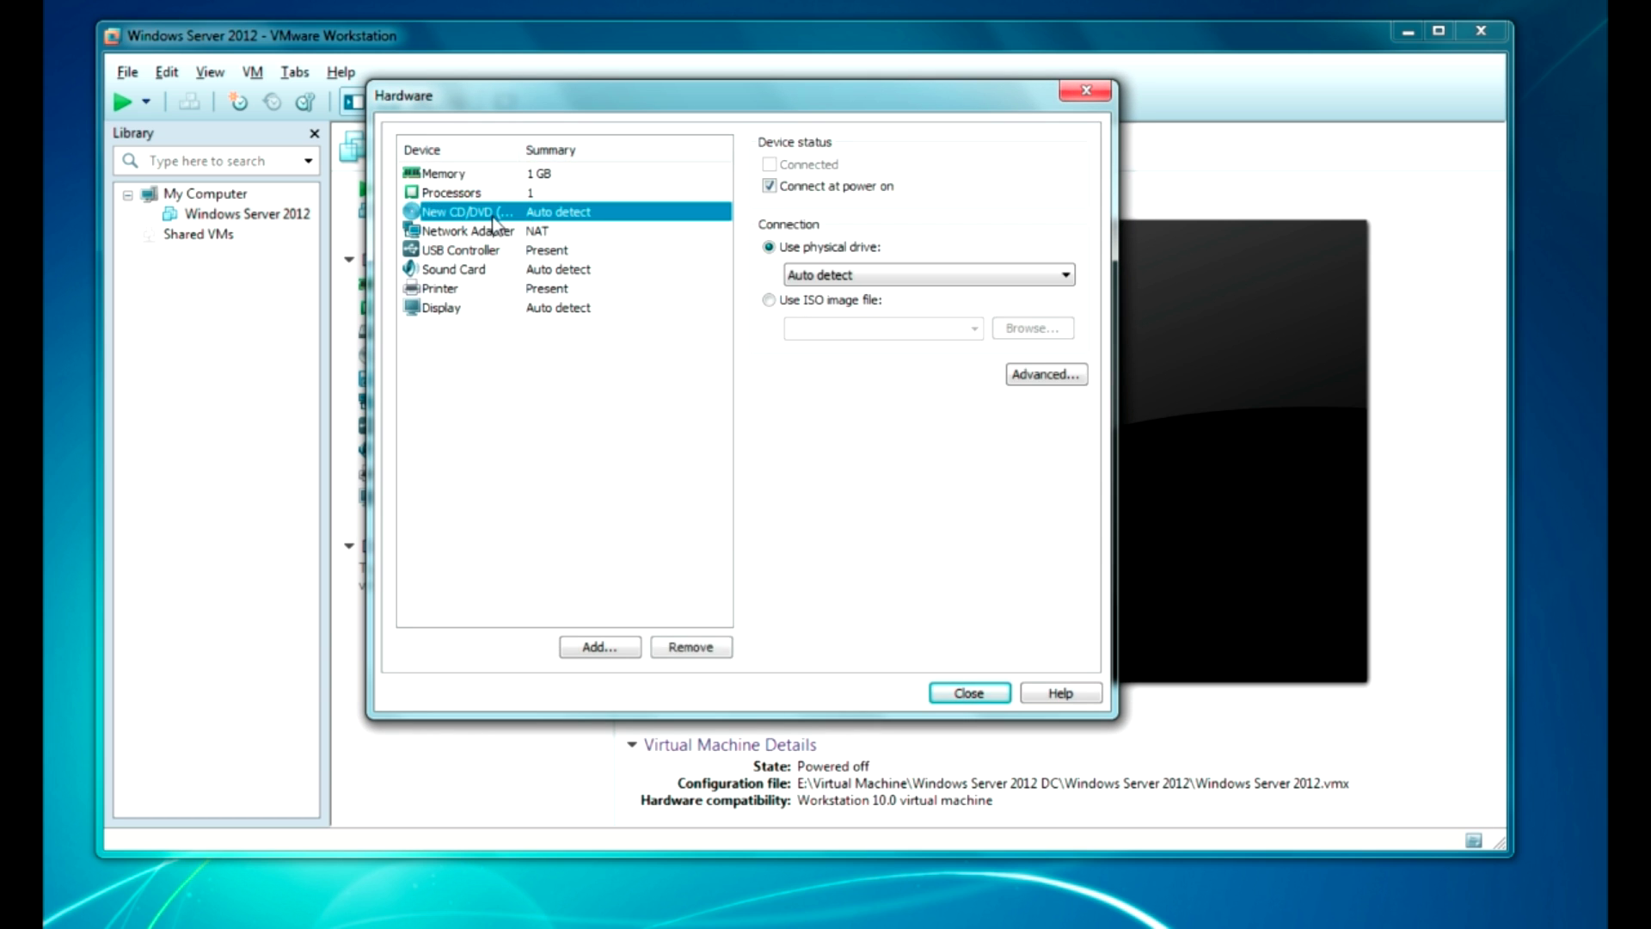
click(769, 300)
click(1032, 329)
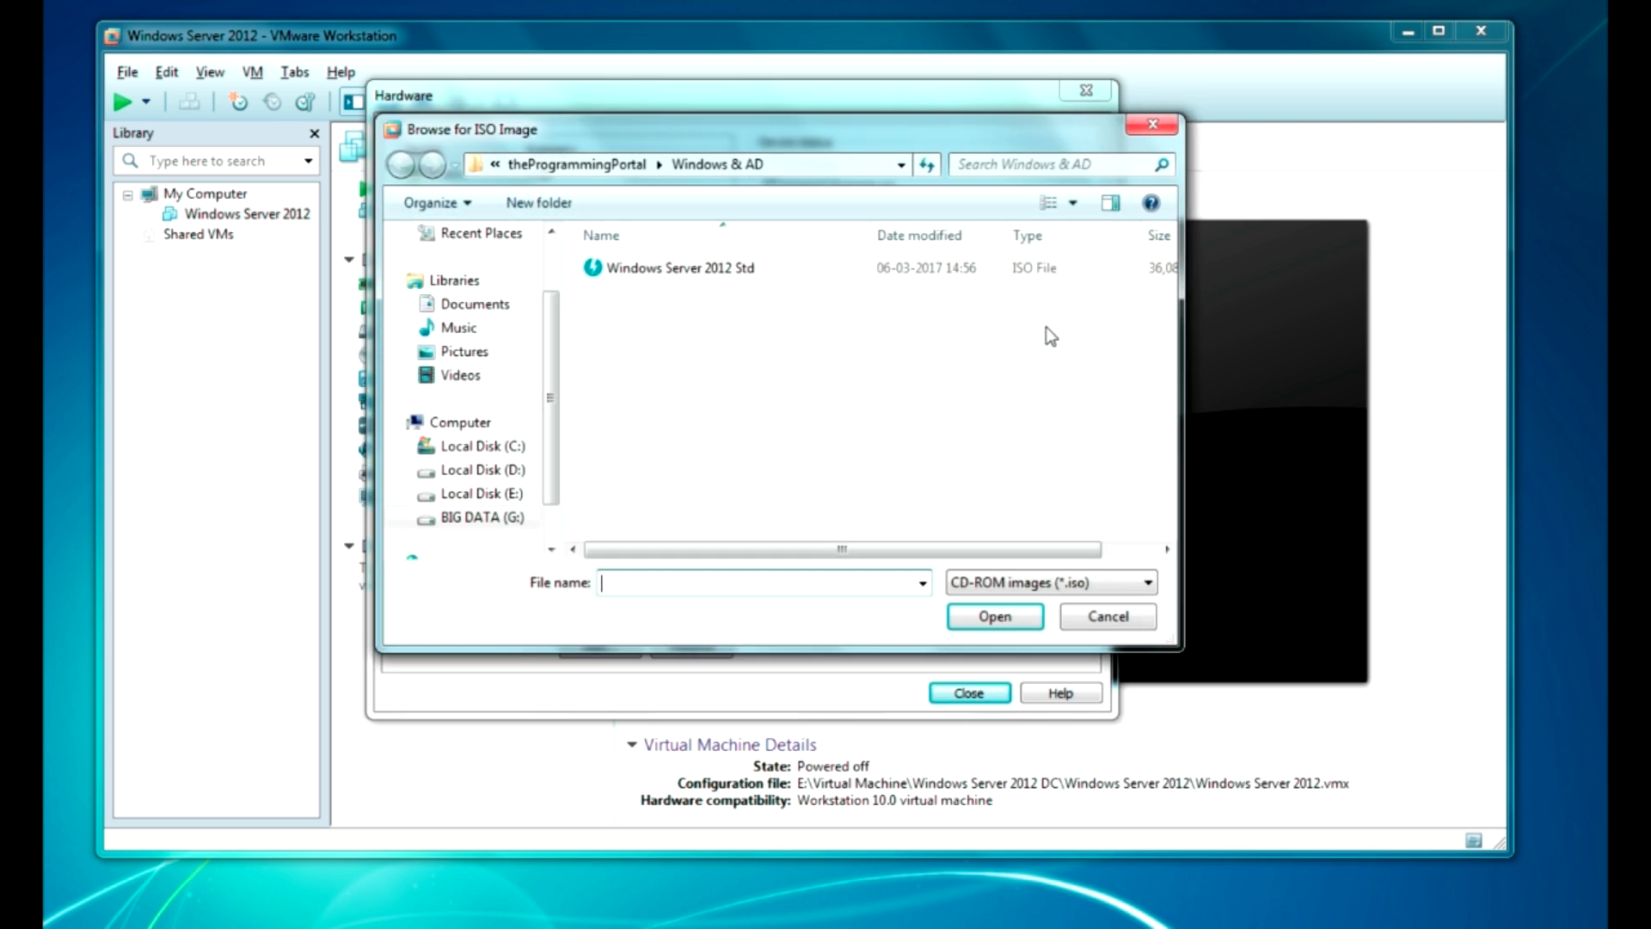
click(653, 274)
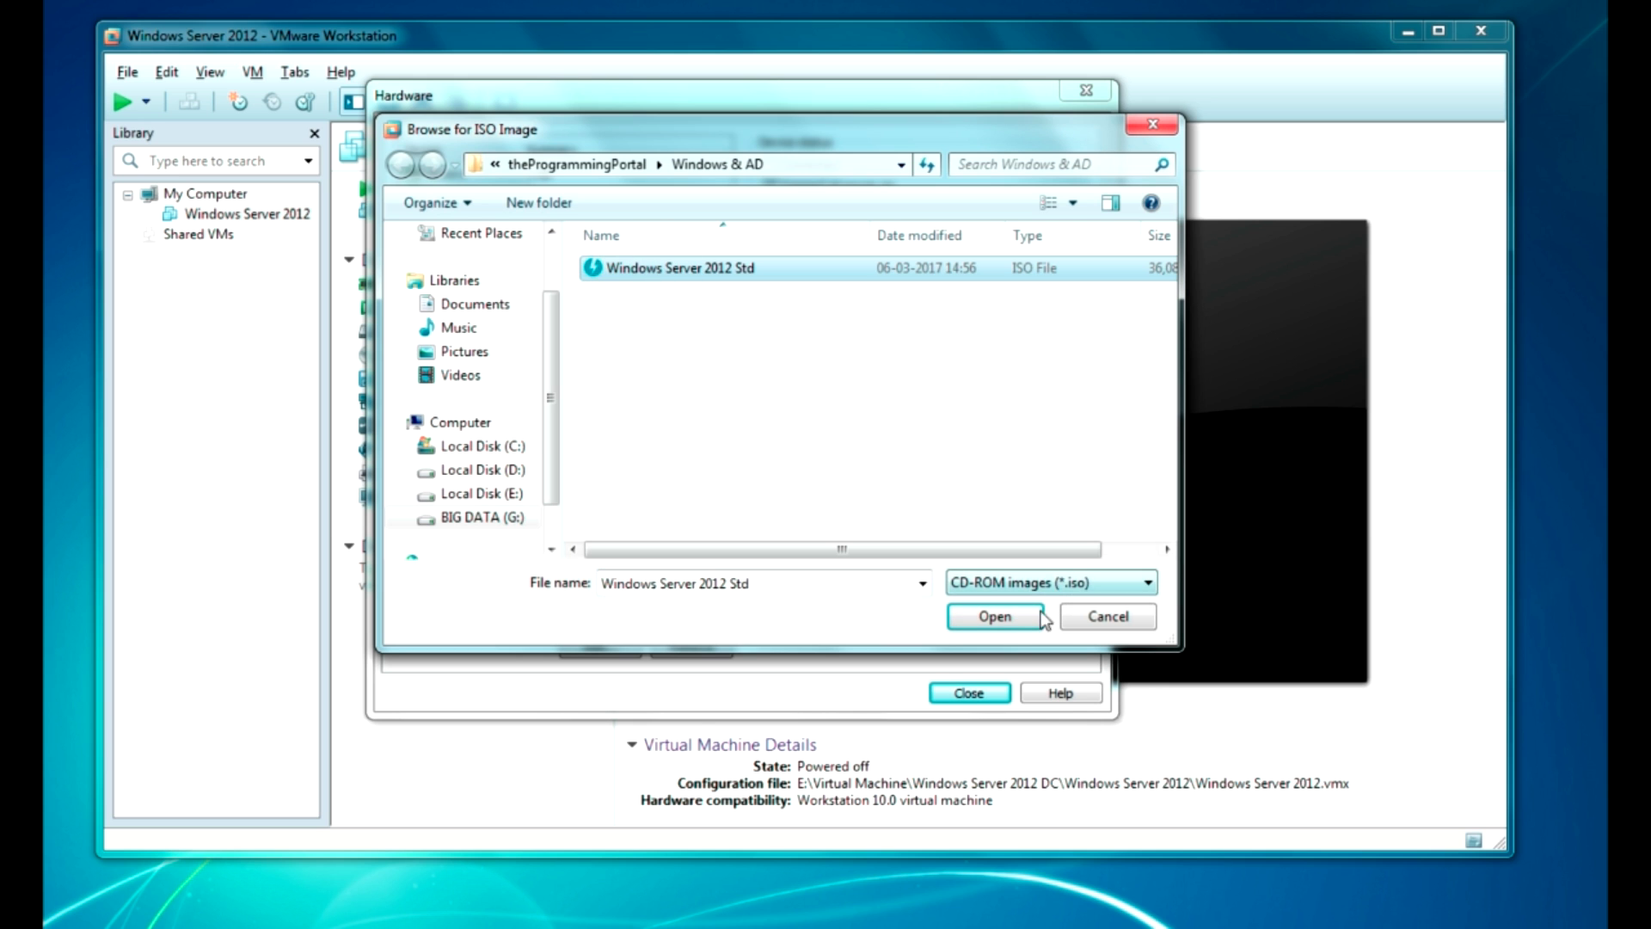
click(991, 616)
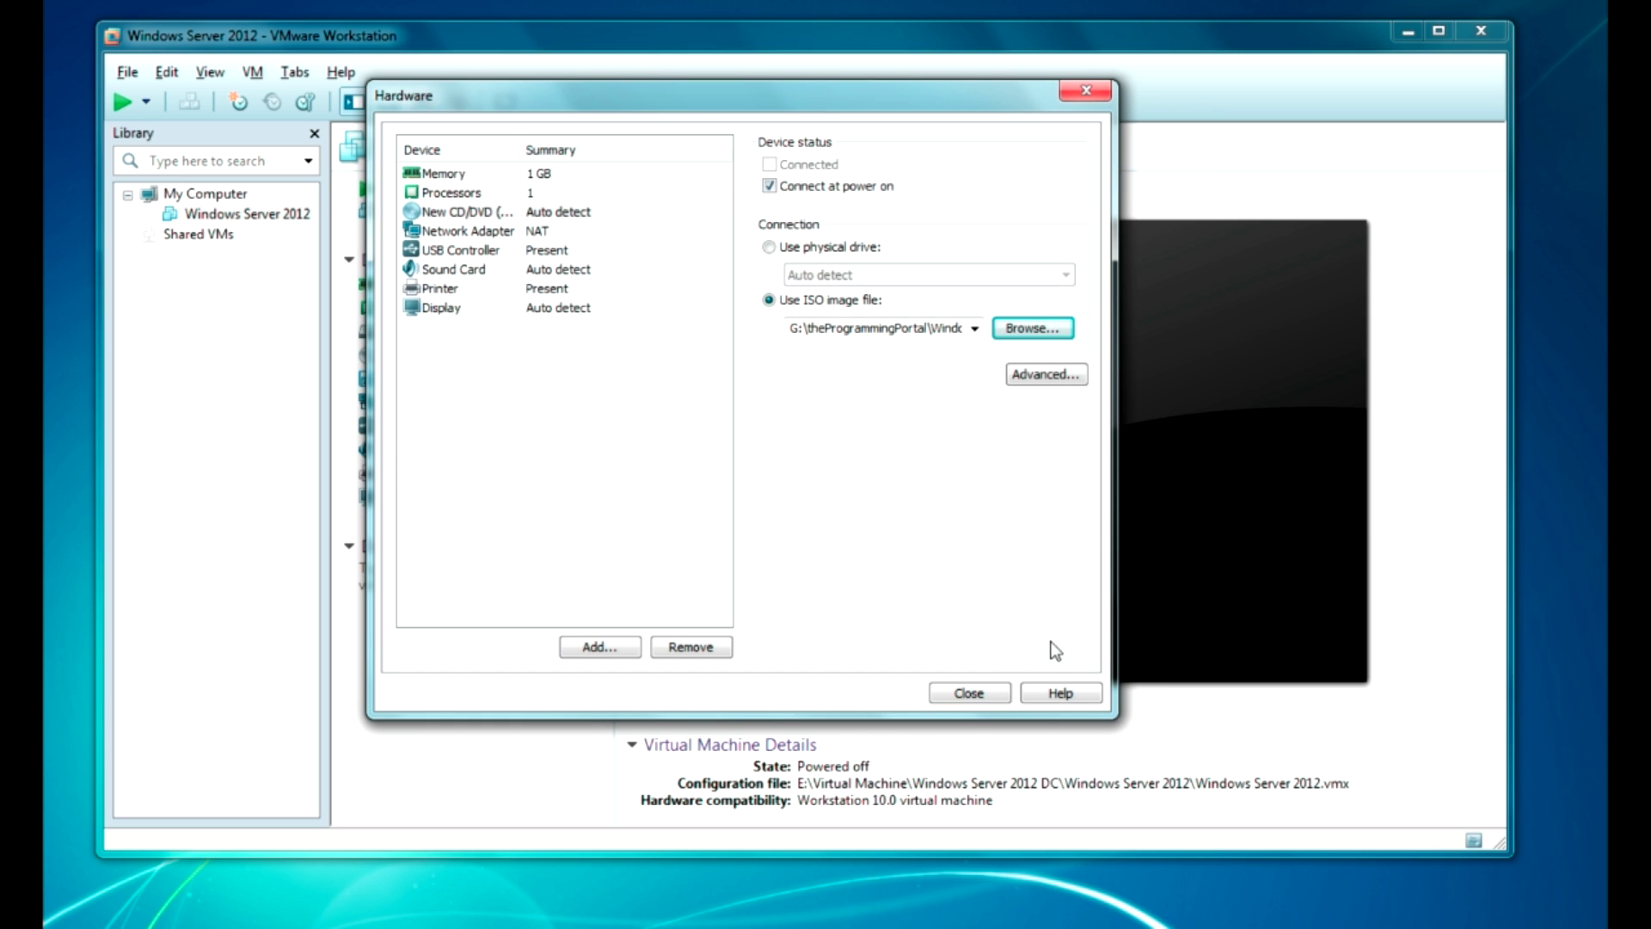
click(976, 691)
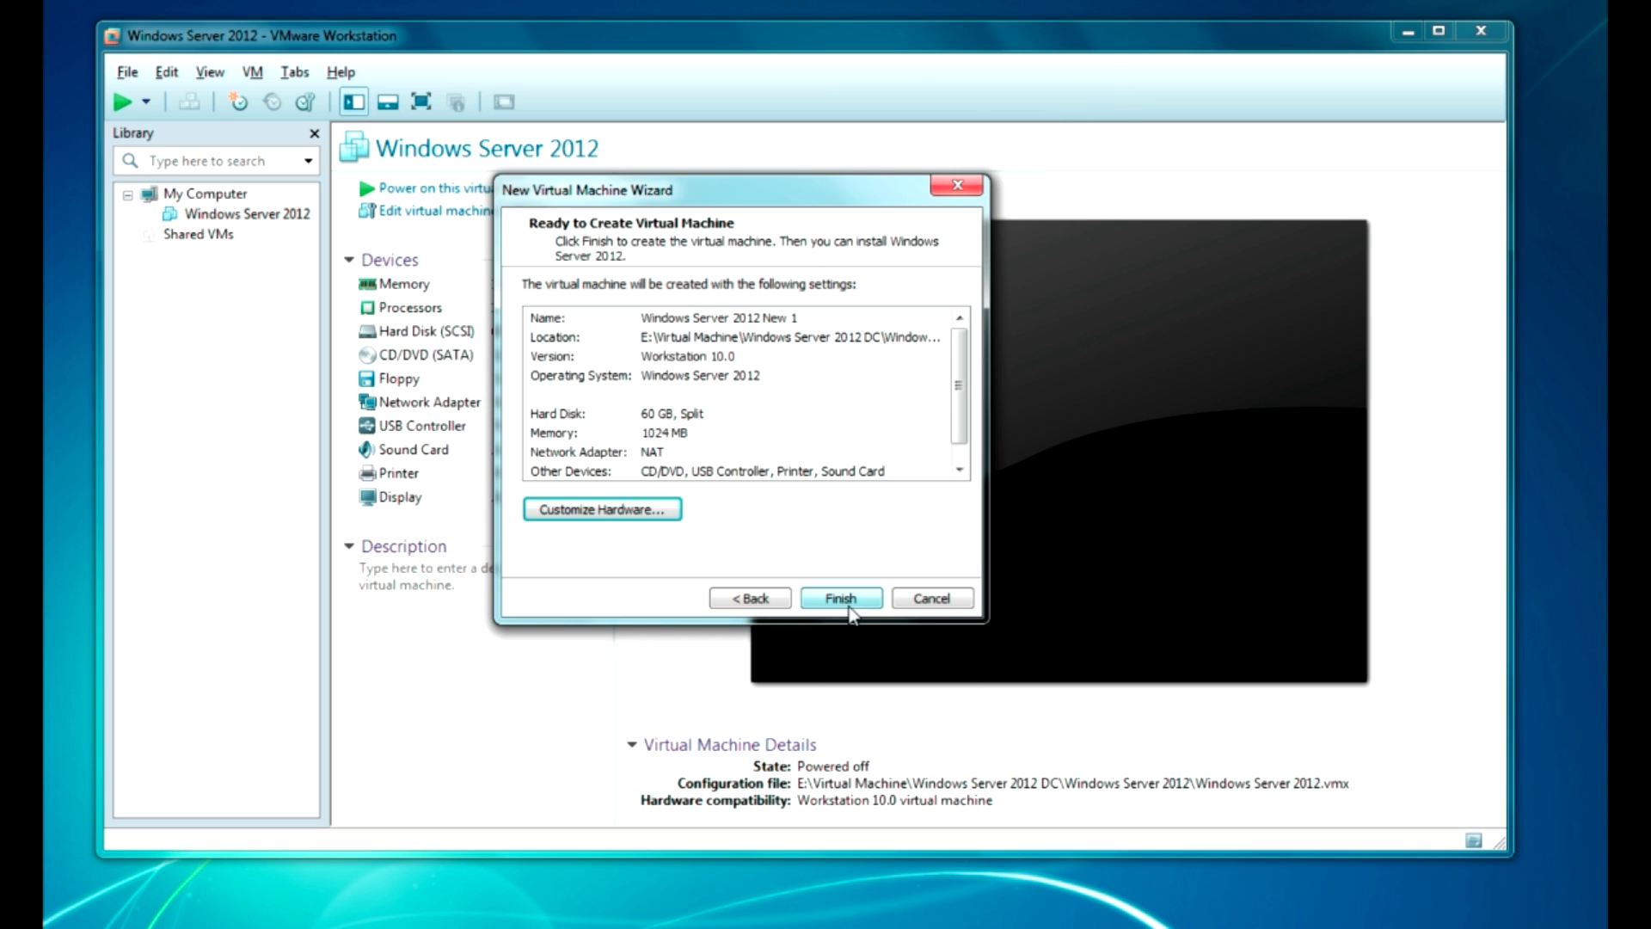
Step: Finish 'Windows Server 2012 New 1', power it on, and dismiss the install hint bar
click(839, 599)
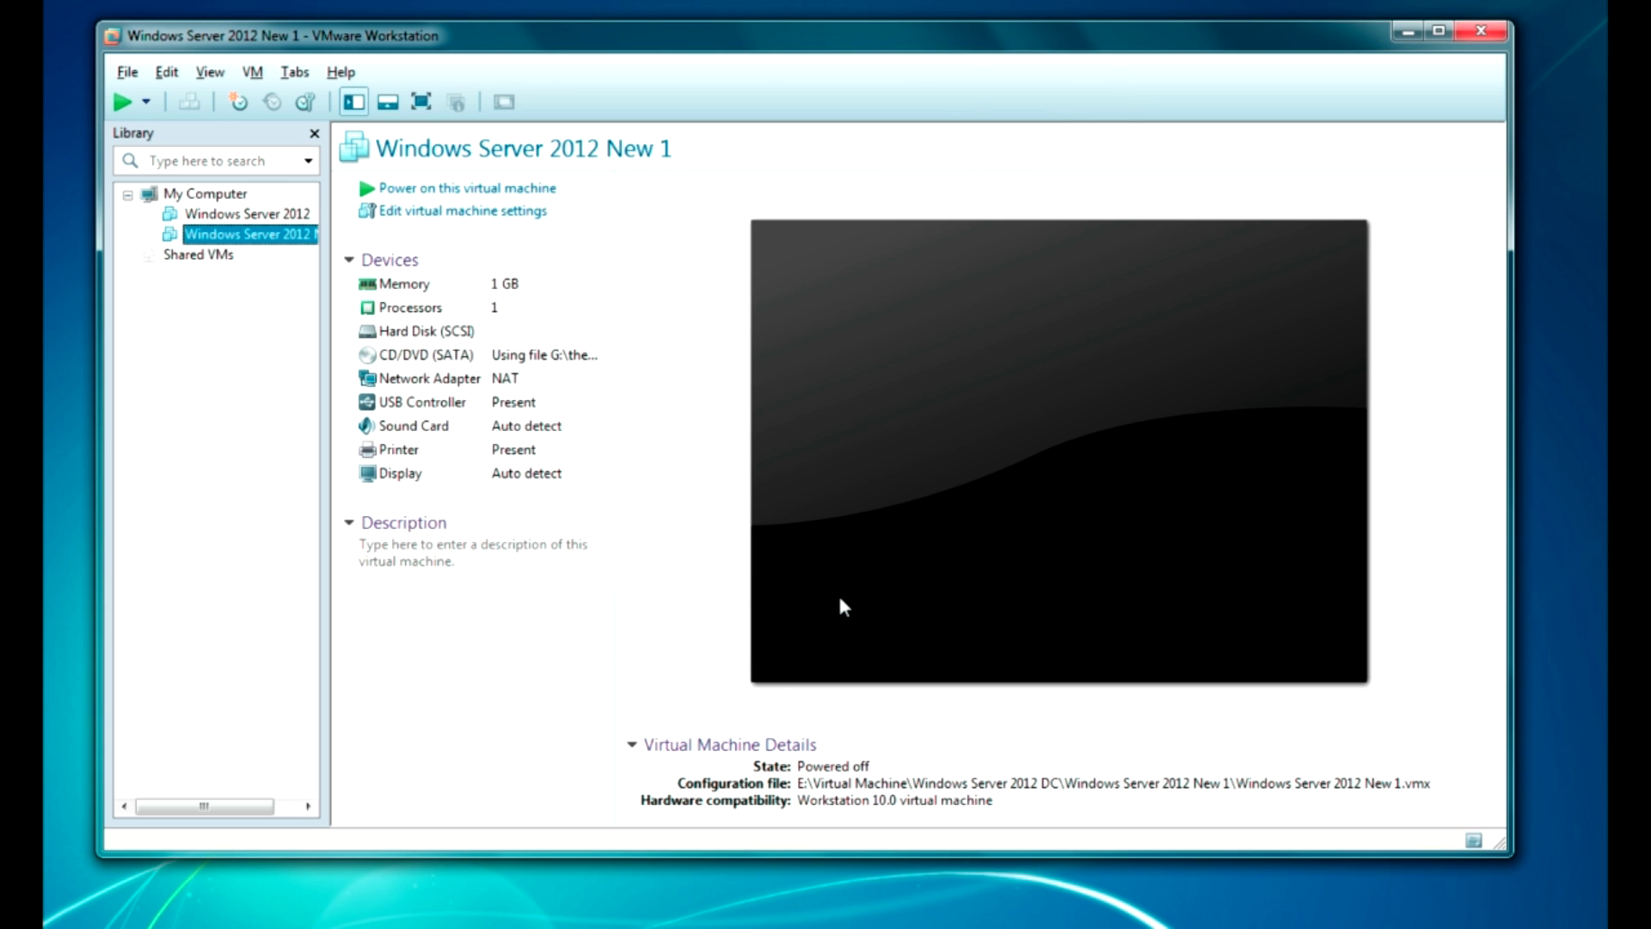
click(476, 187)
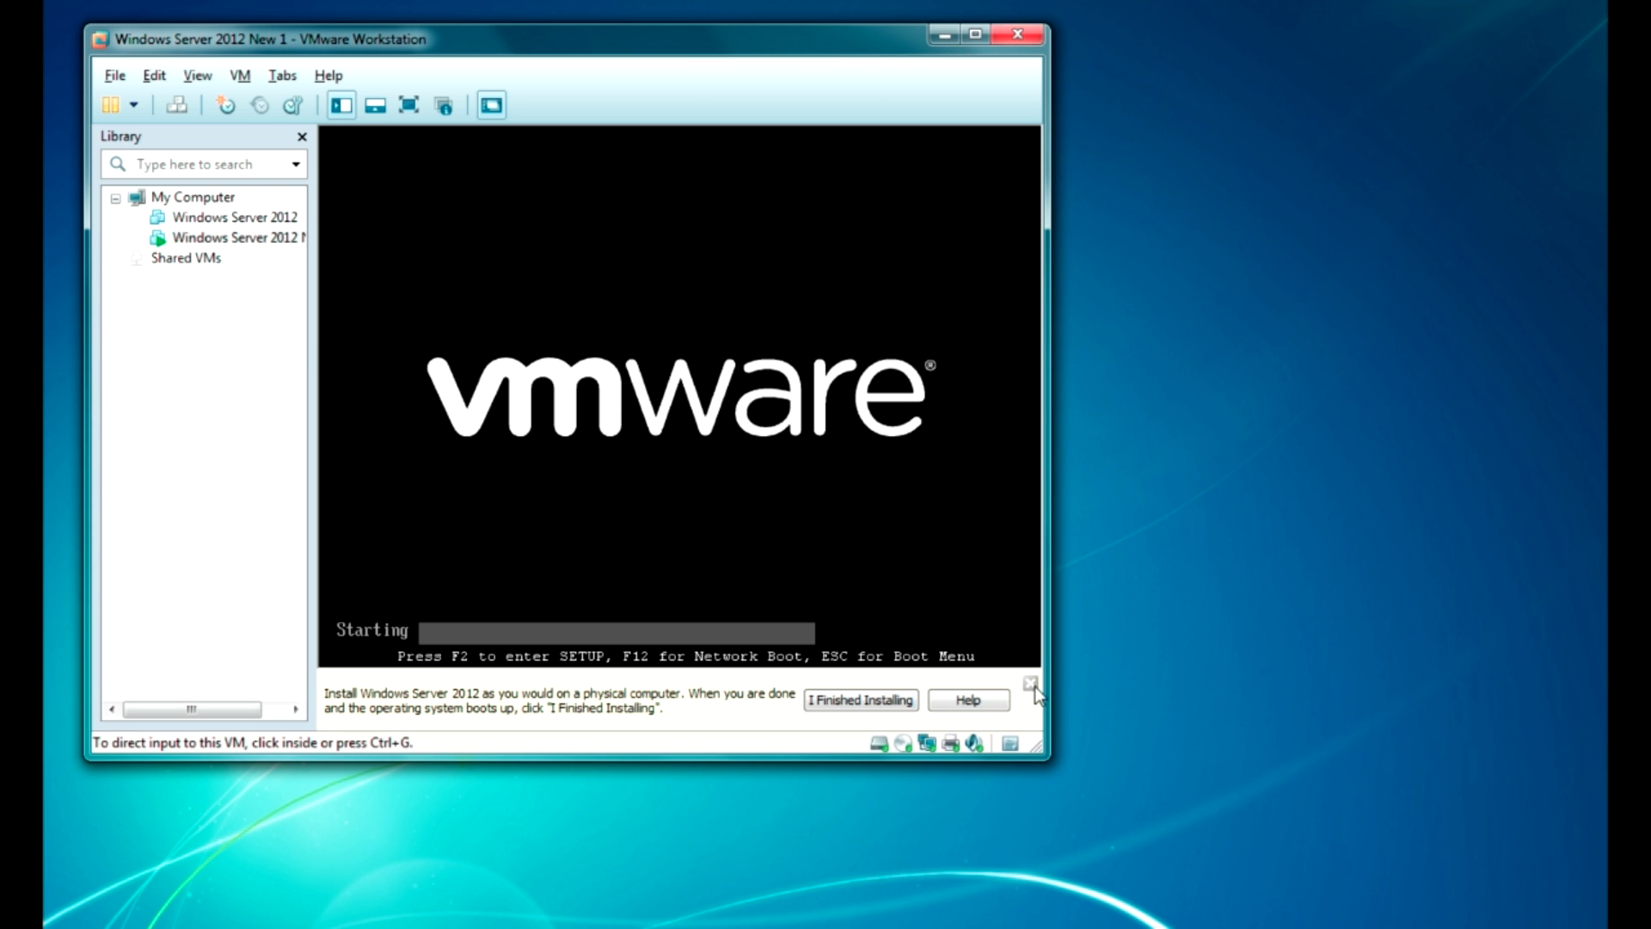
click(1030, 684)
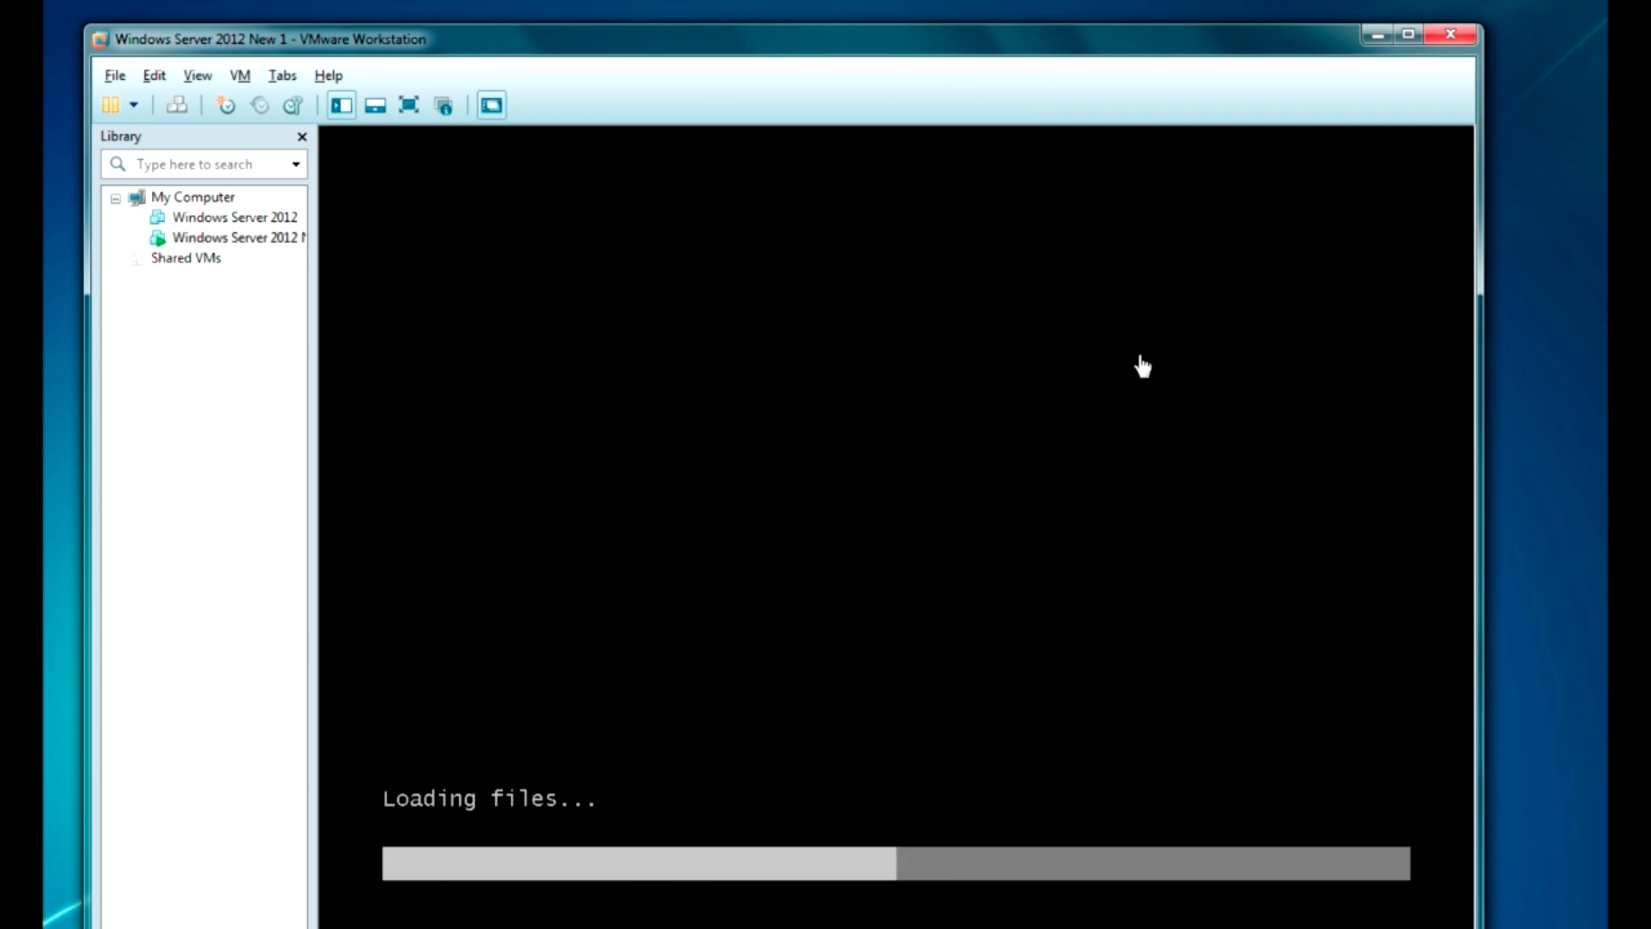
mouse_move(771, 38)
mouse_down()
mouse_move(755, 5)
mouse_move(796, 76)
mouse_move(779, 70)
mouse_up()
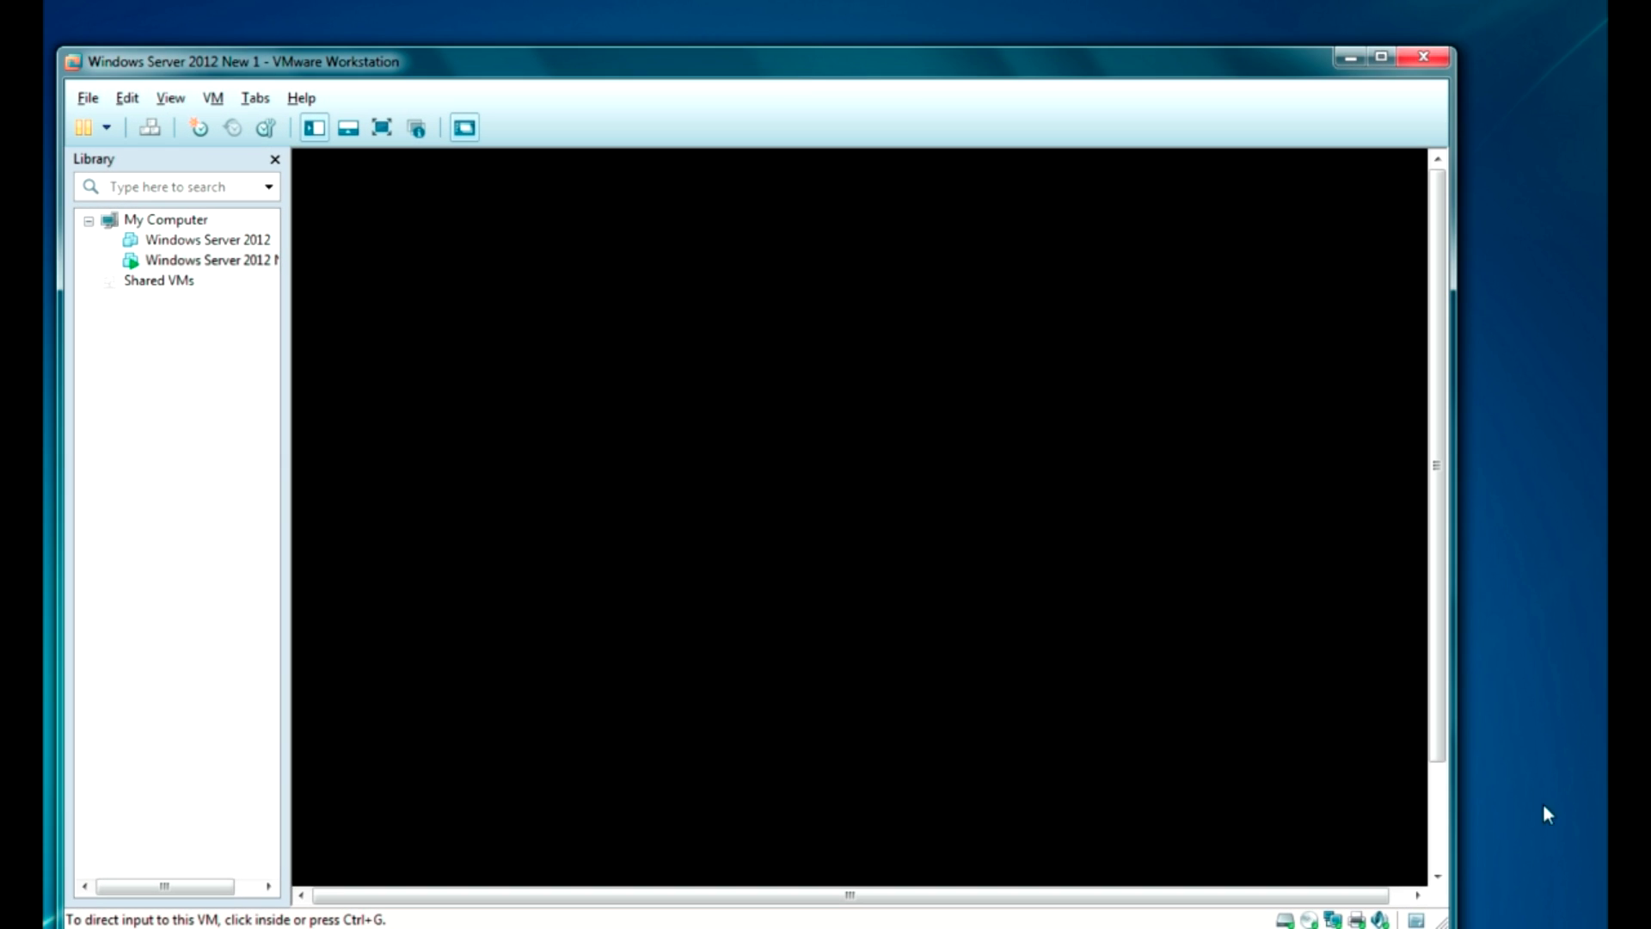
drag(1452, 927, 1564, 896)
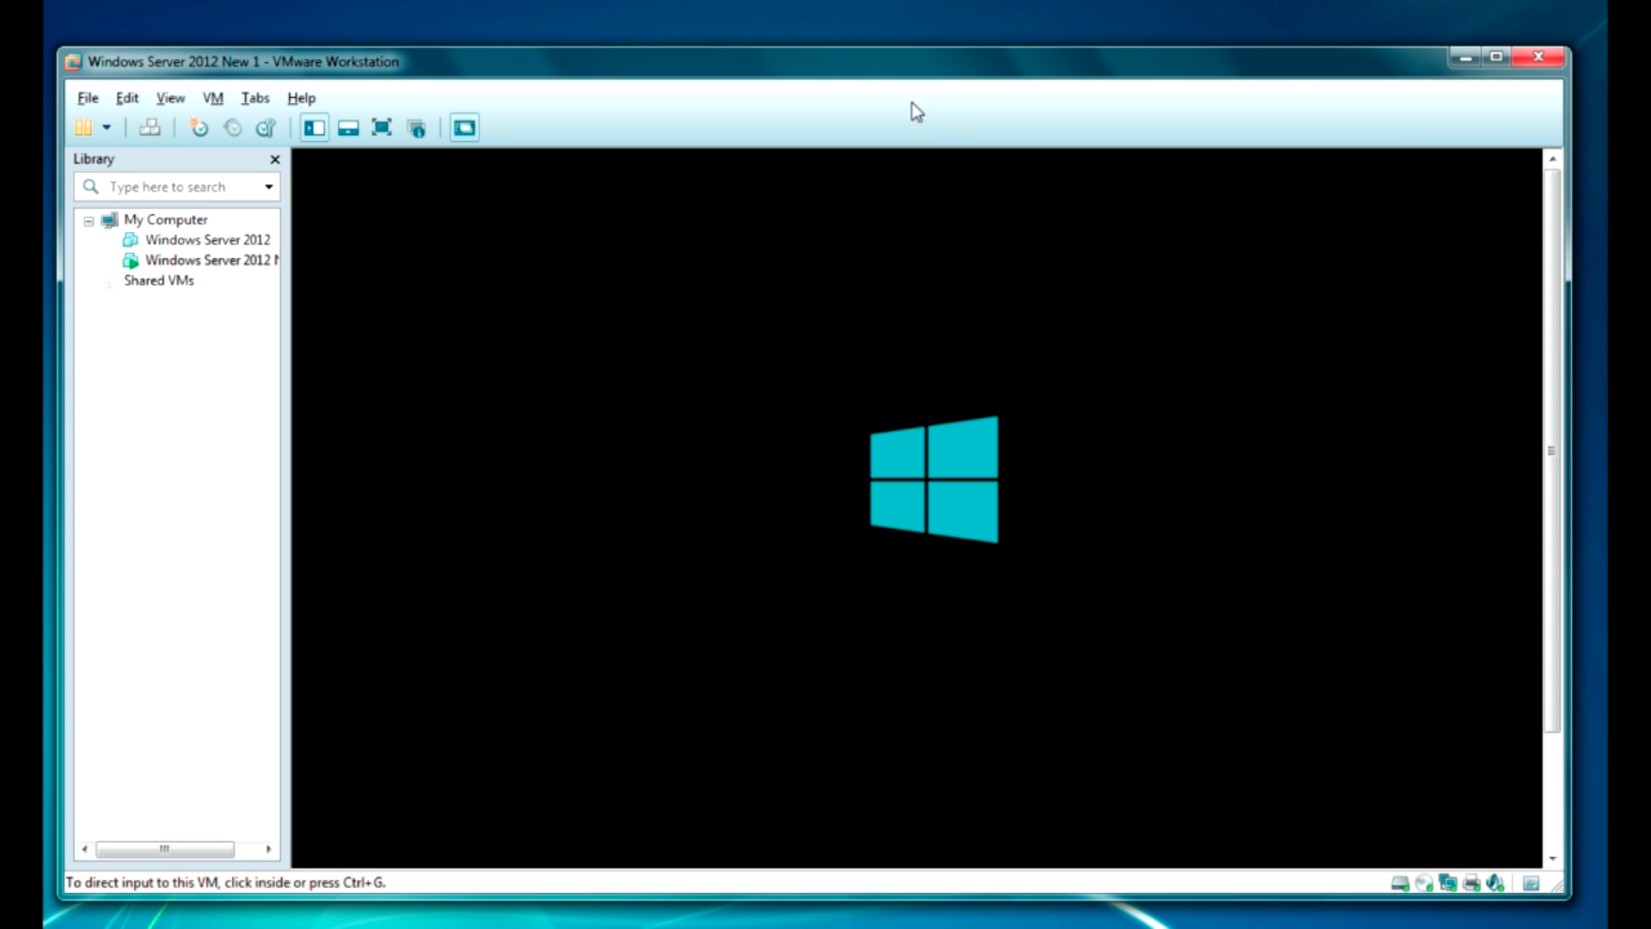
drag(855, 68, 849, 50)
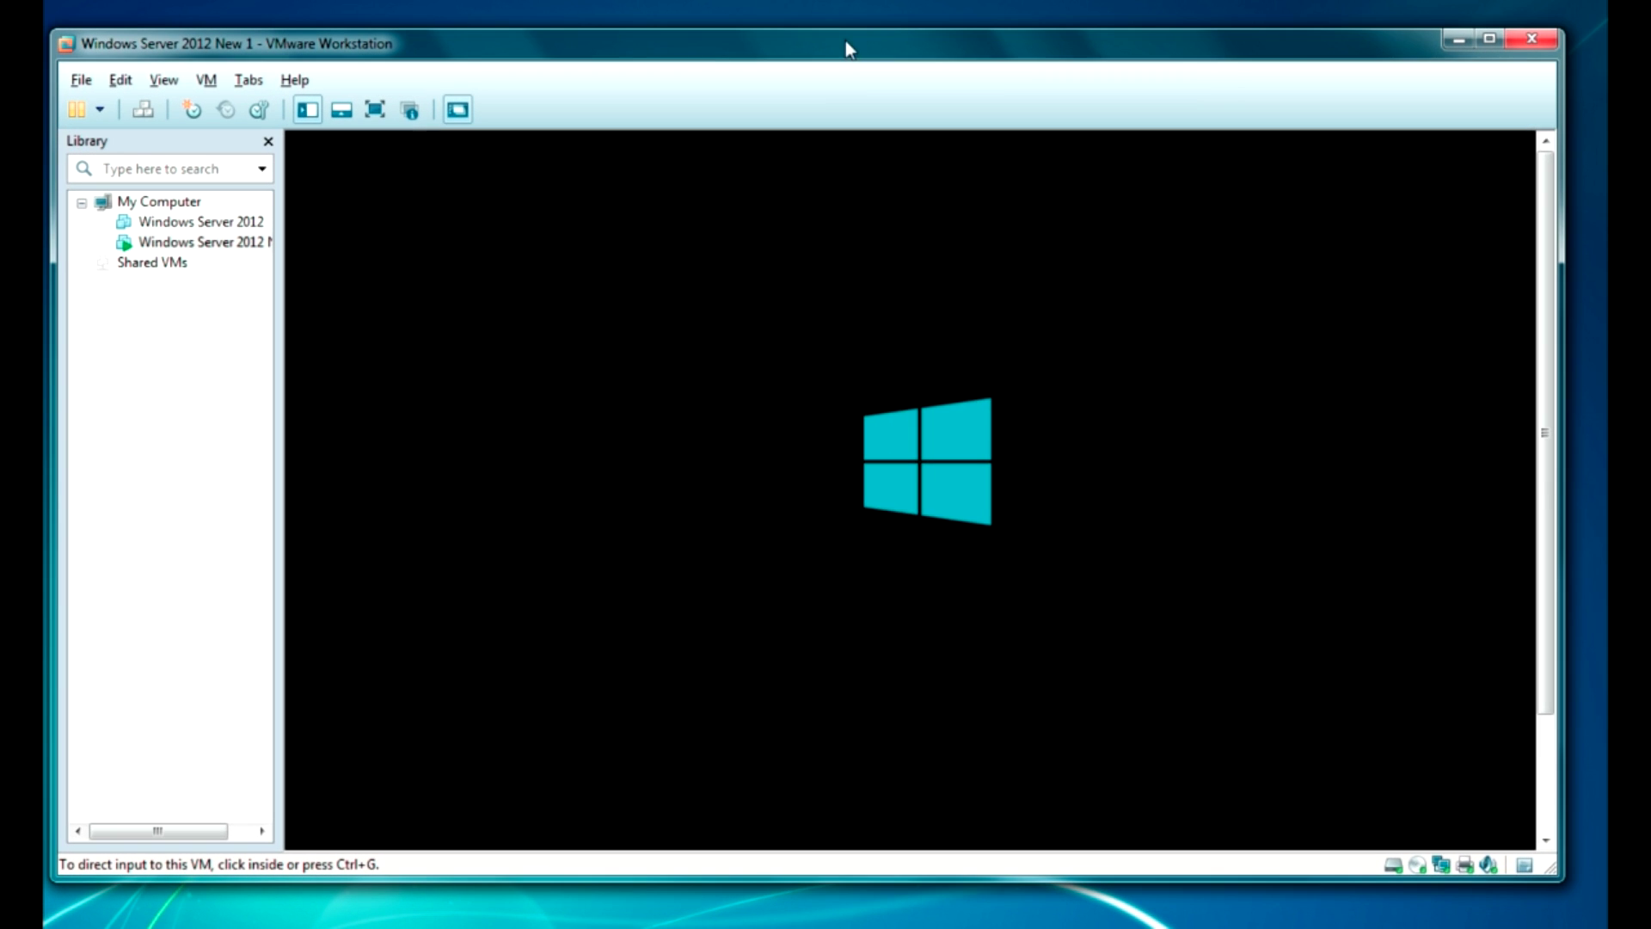
drag(1546, 490, 1548, 544)
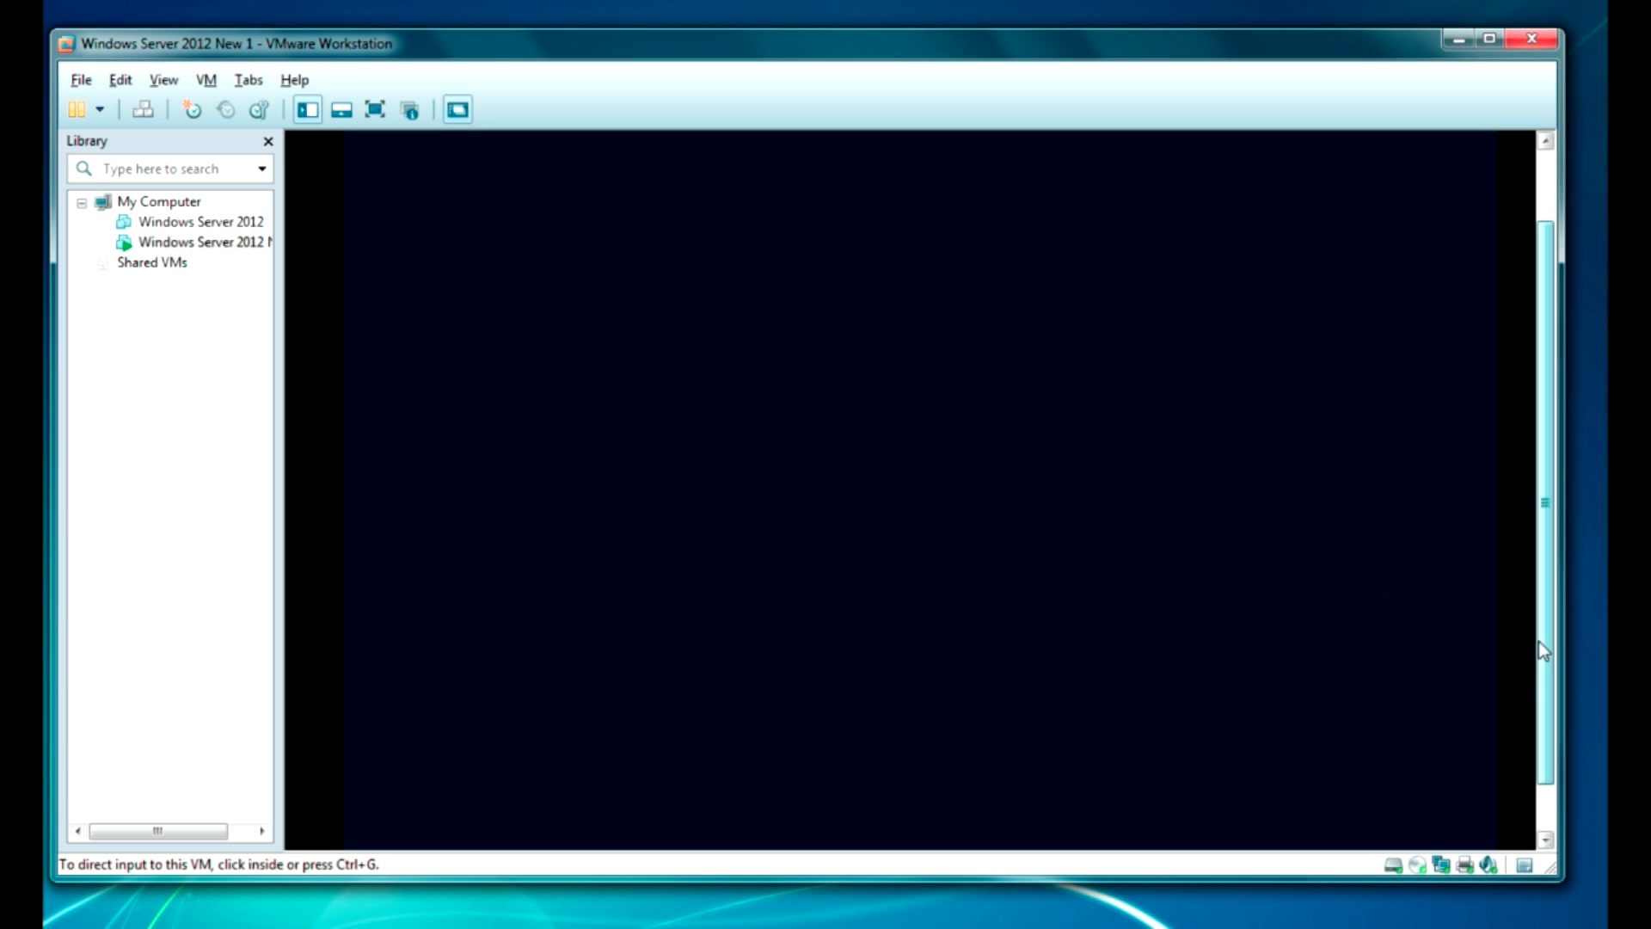
Step: Keep default language settings, choose Install now, and select Standard Evaluation (Server with a GUI)
click(832, 233)
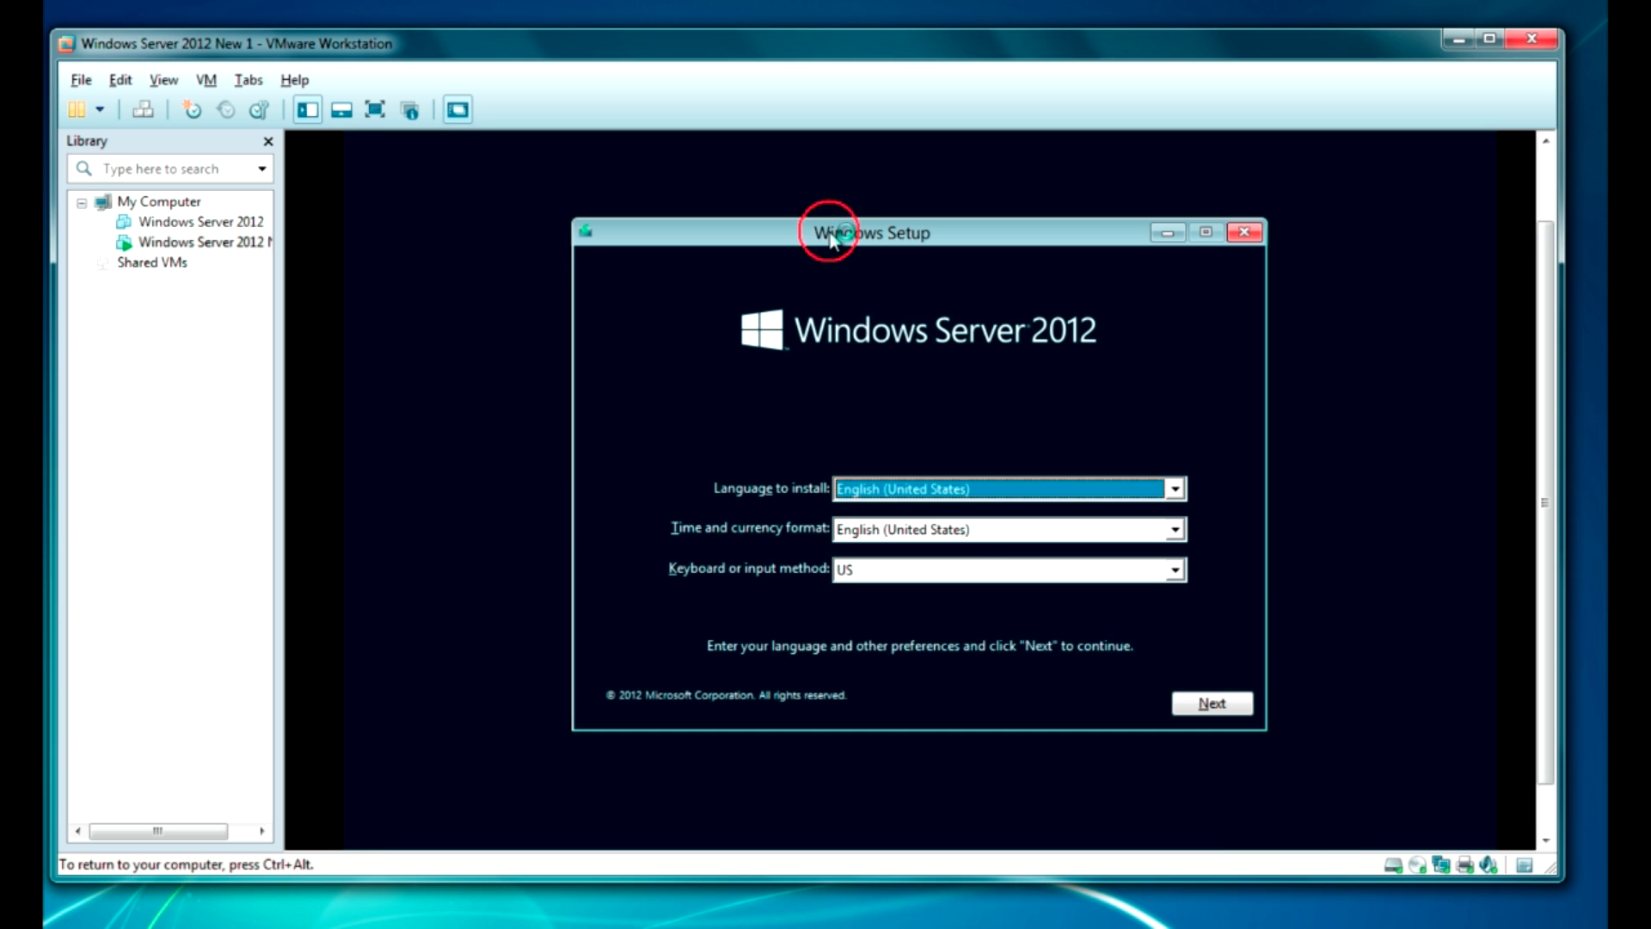
drag(832, 237, 816, 239)
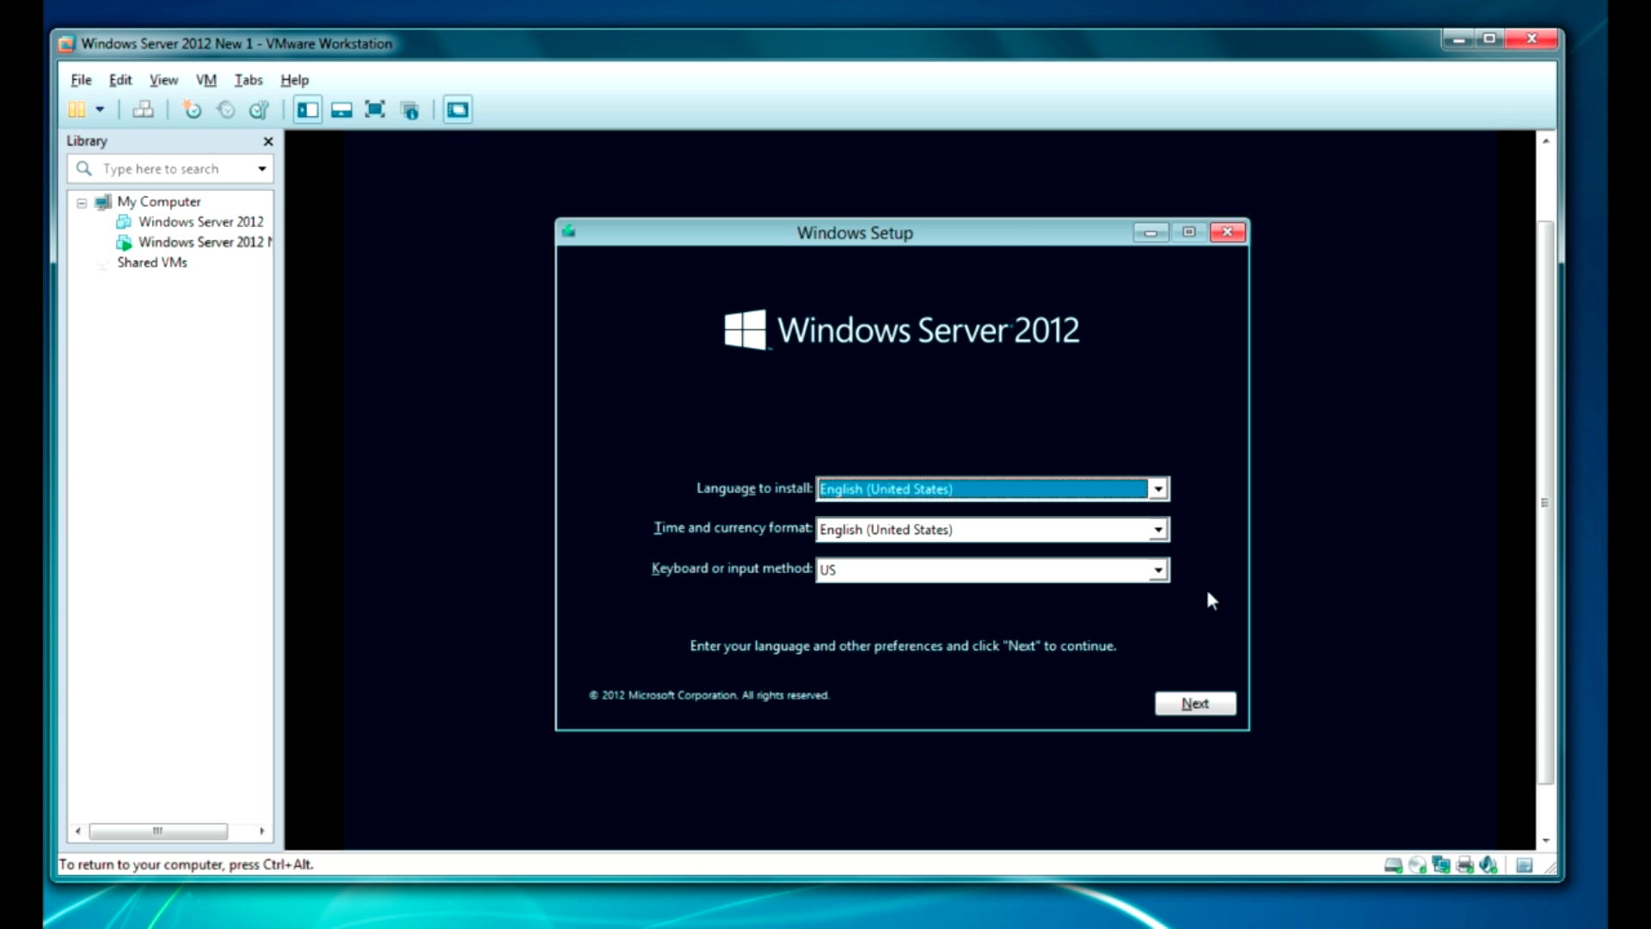
click(1194, 706)
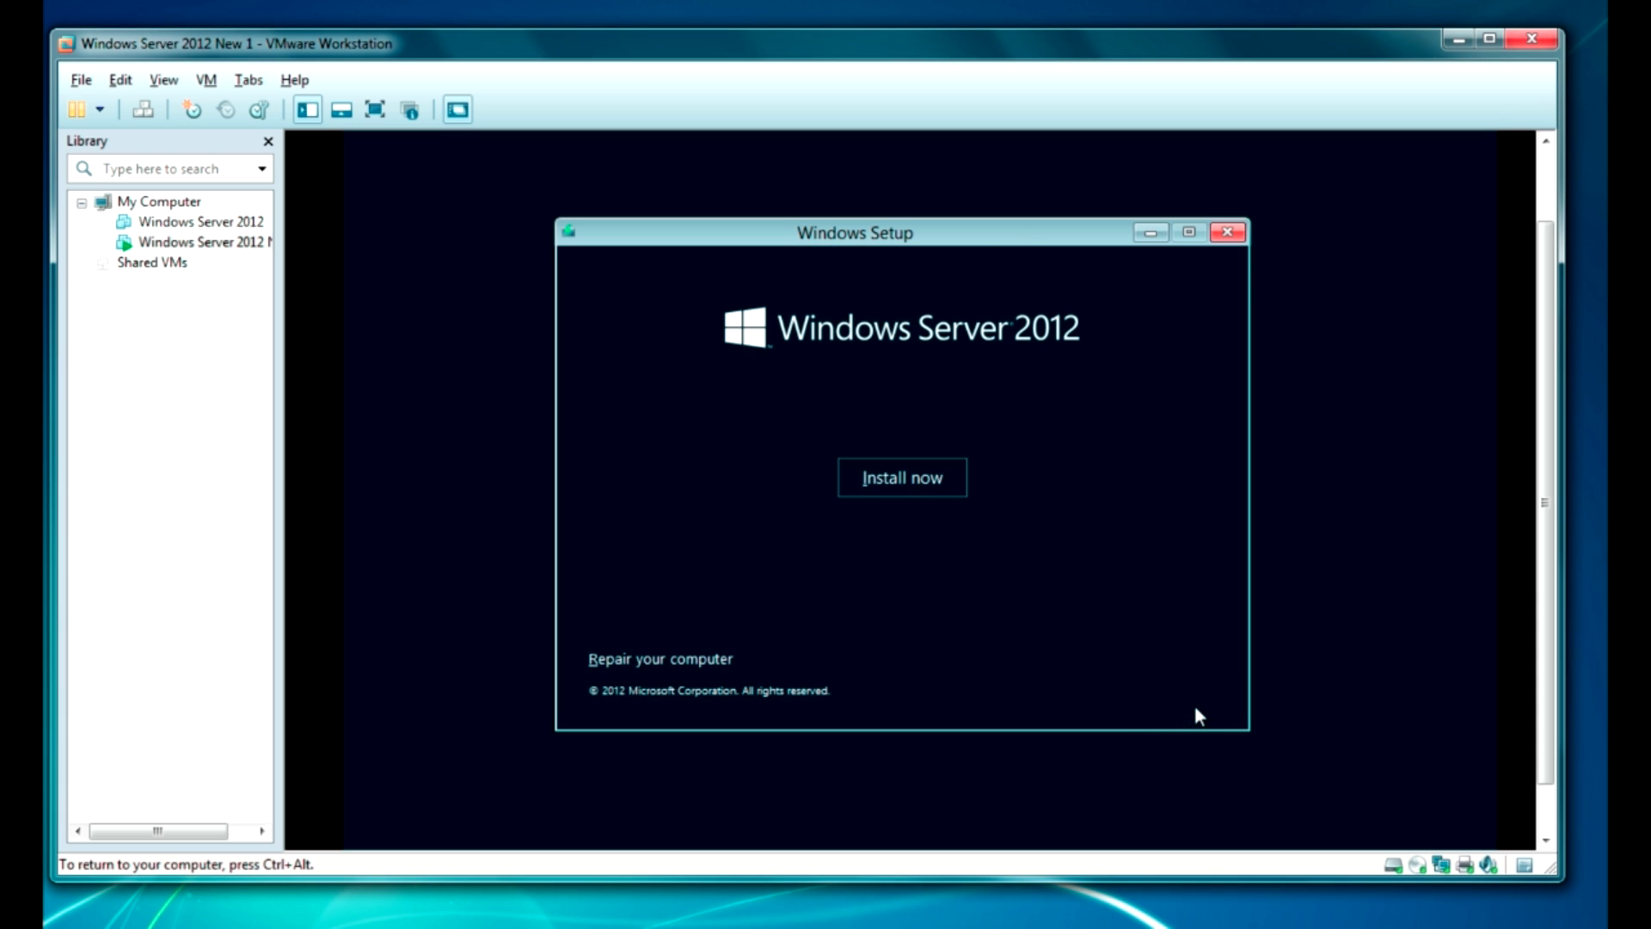
click(898, 477)
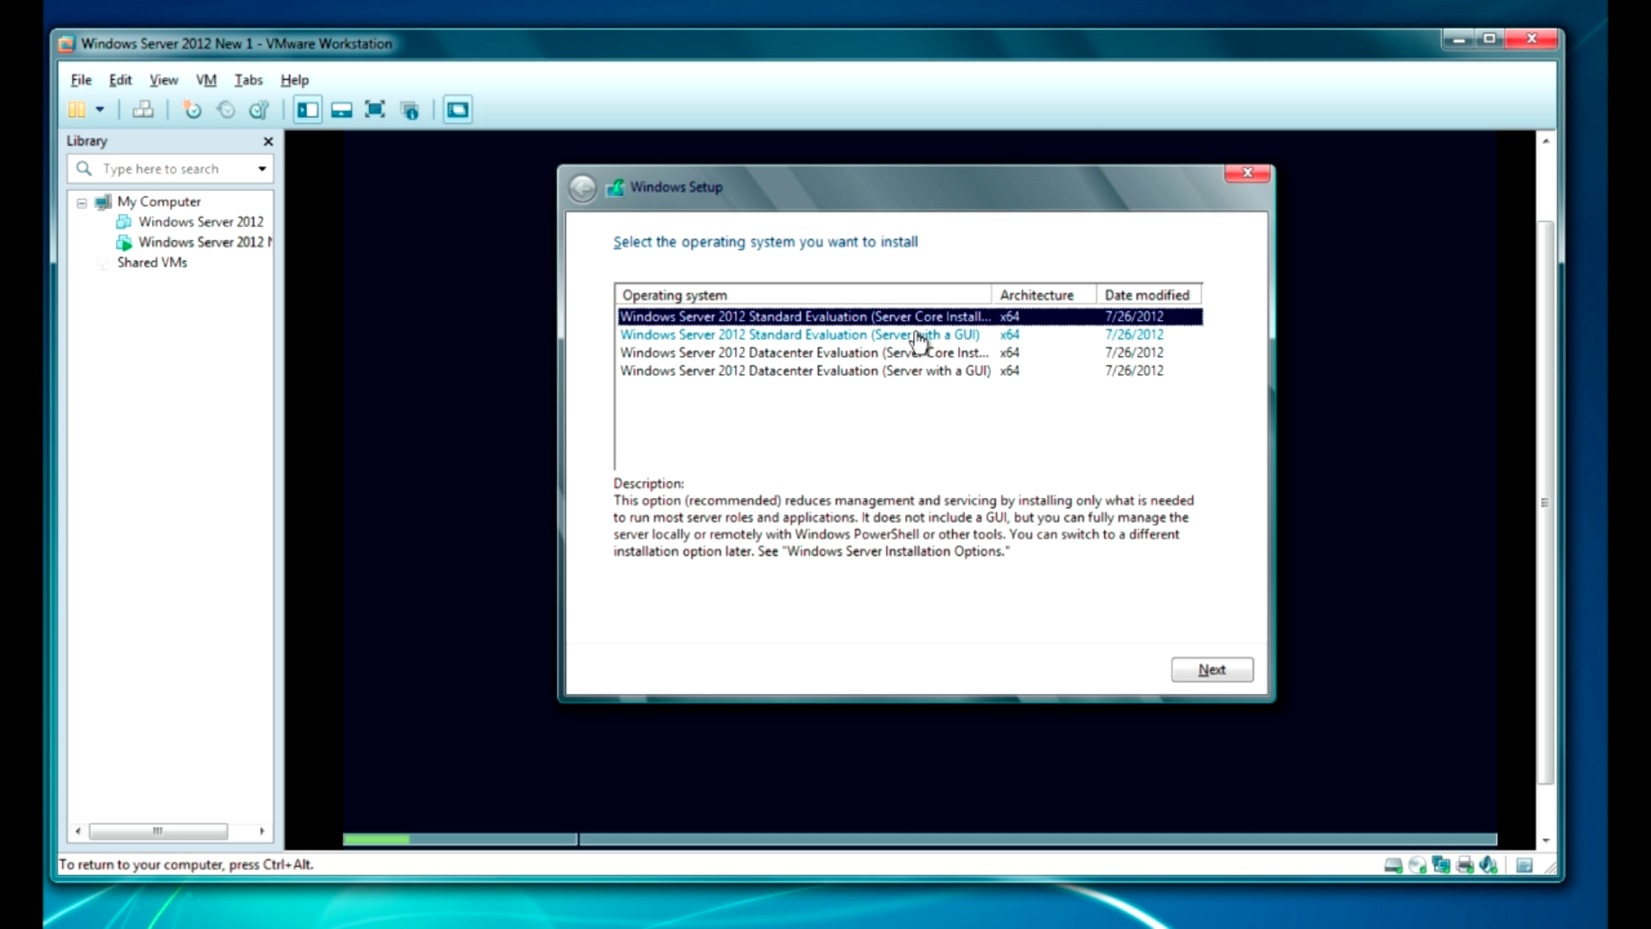
click(918, 336)
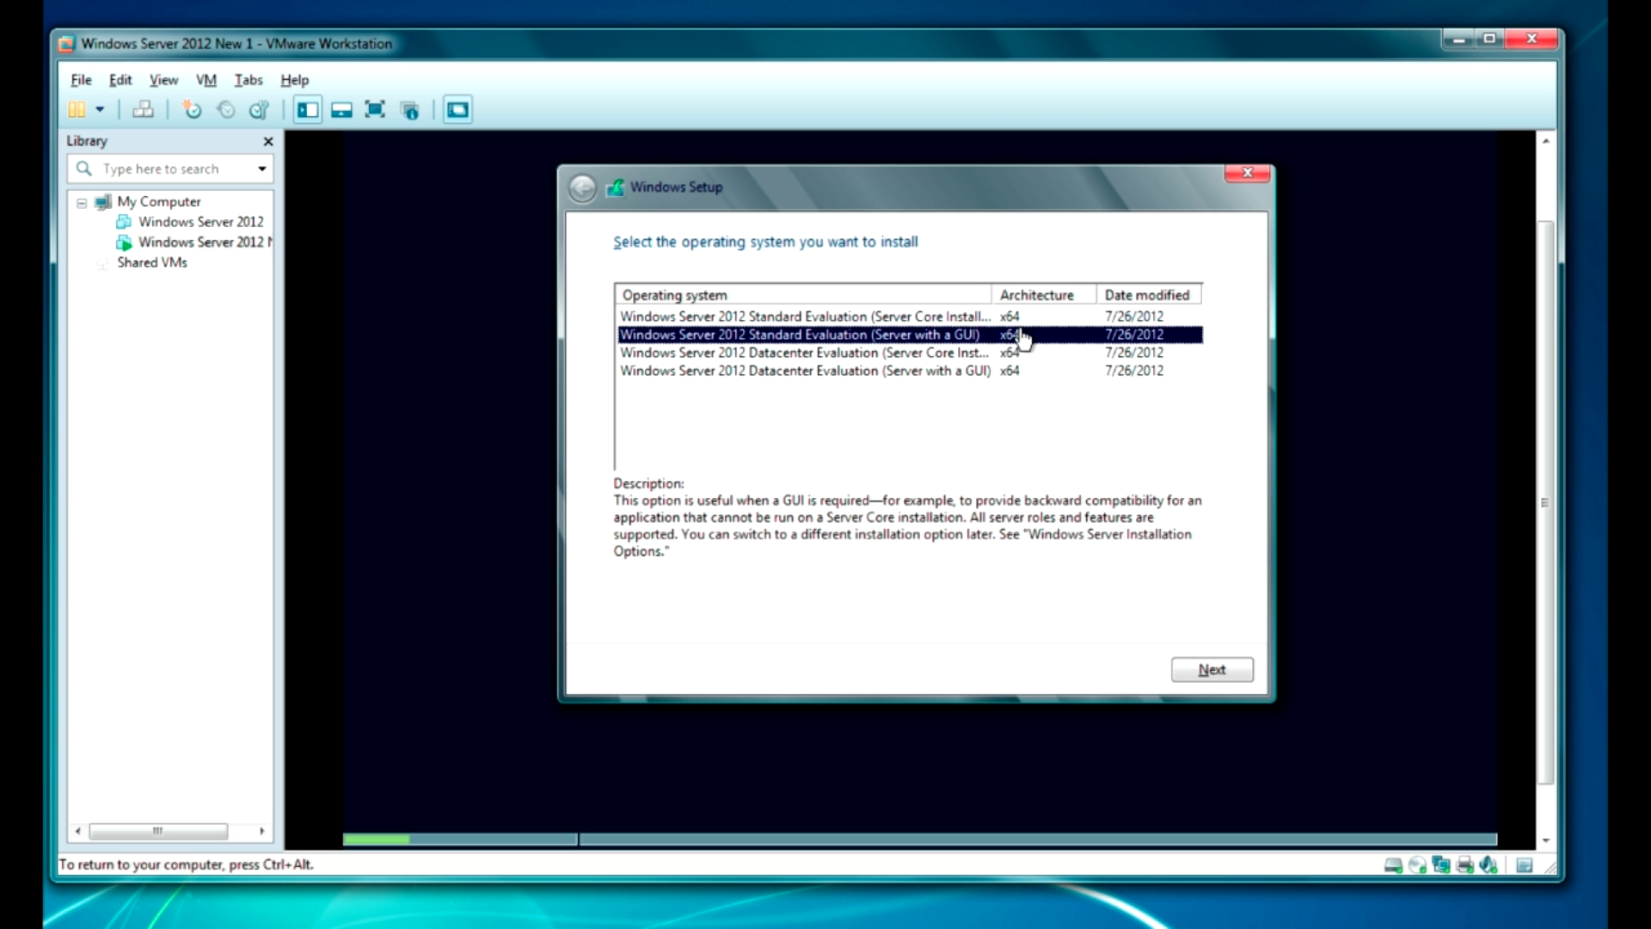
click(1214, 668)
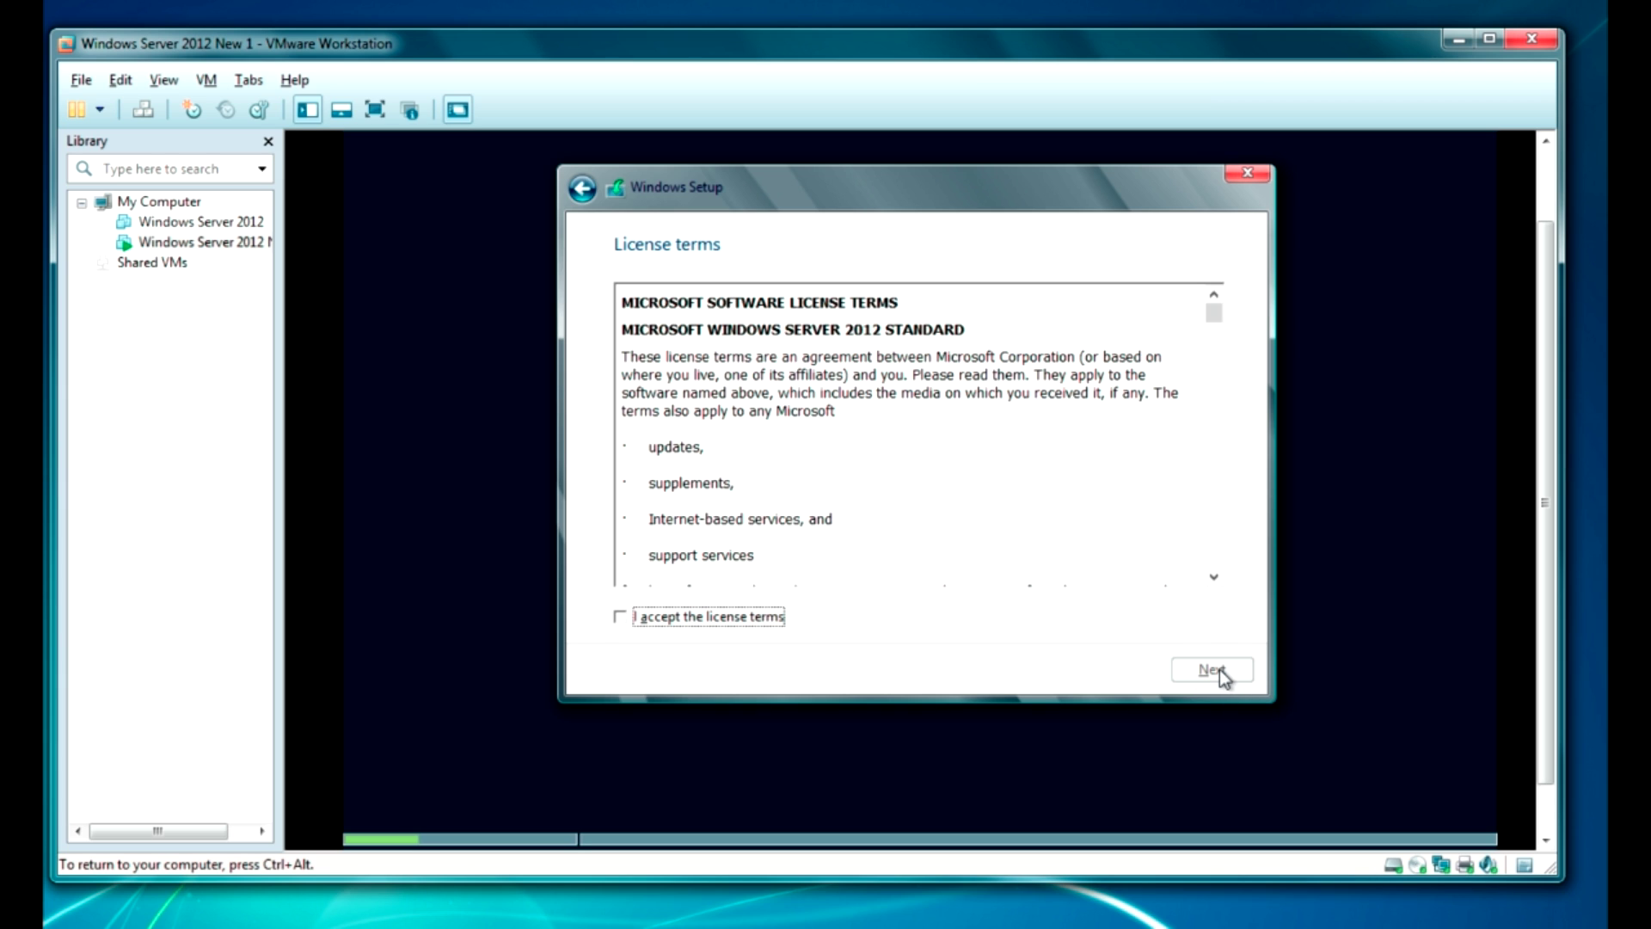
Step: Accept the license terms and choose the Custom installation type
click(620, 618)
click(1214, 672)
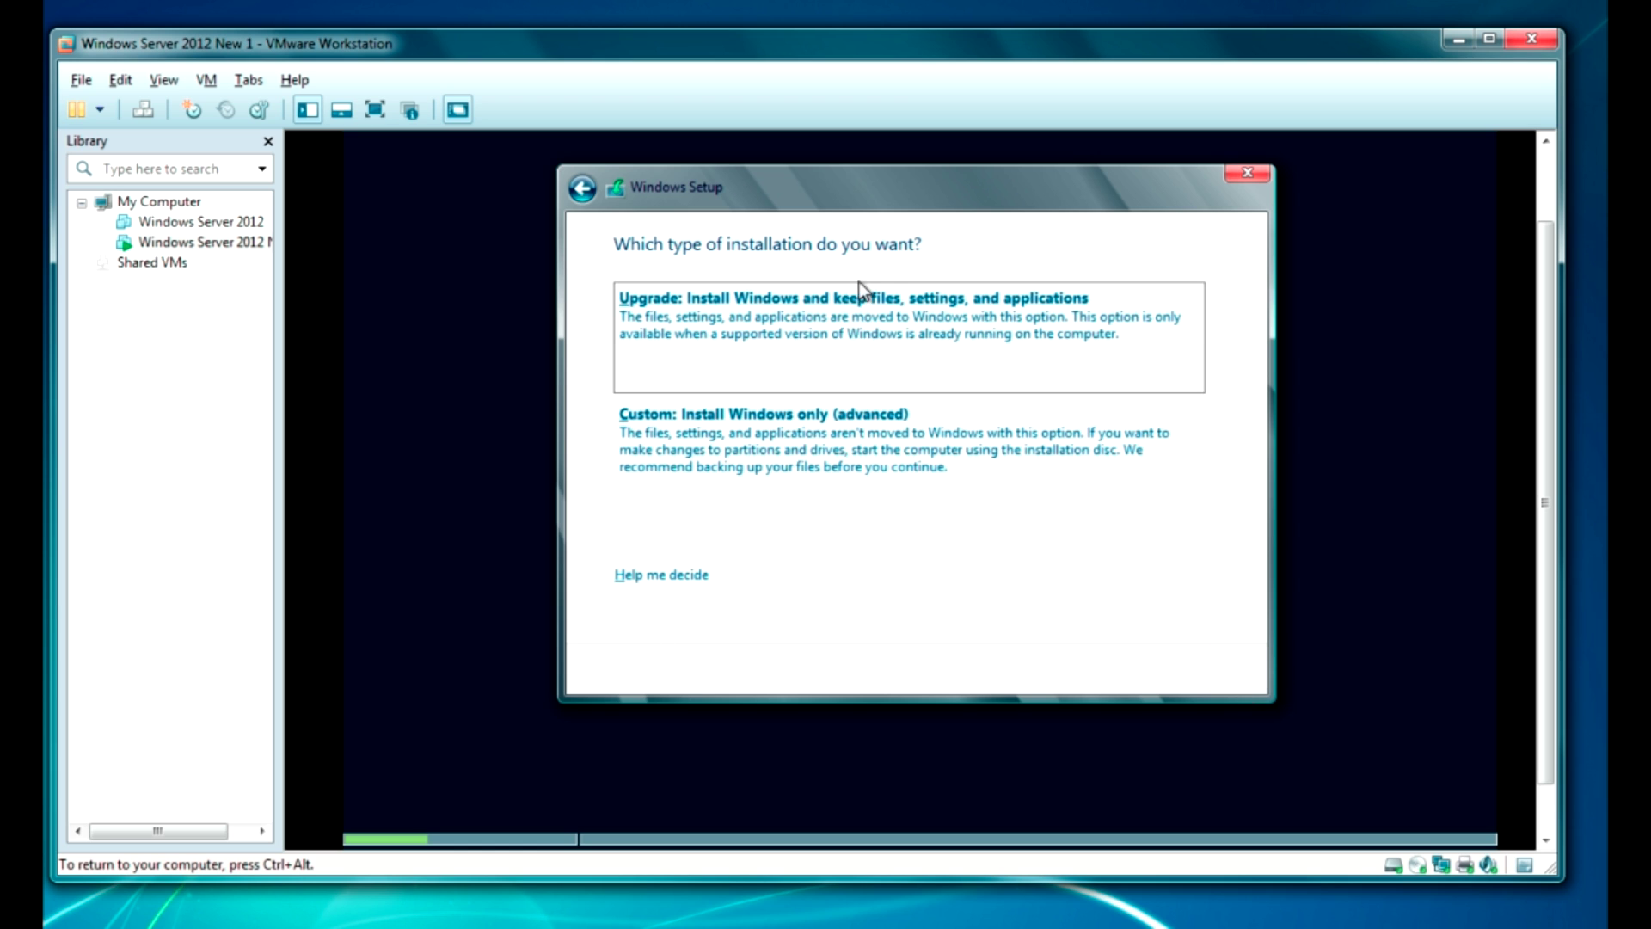
click(799, 451)
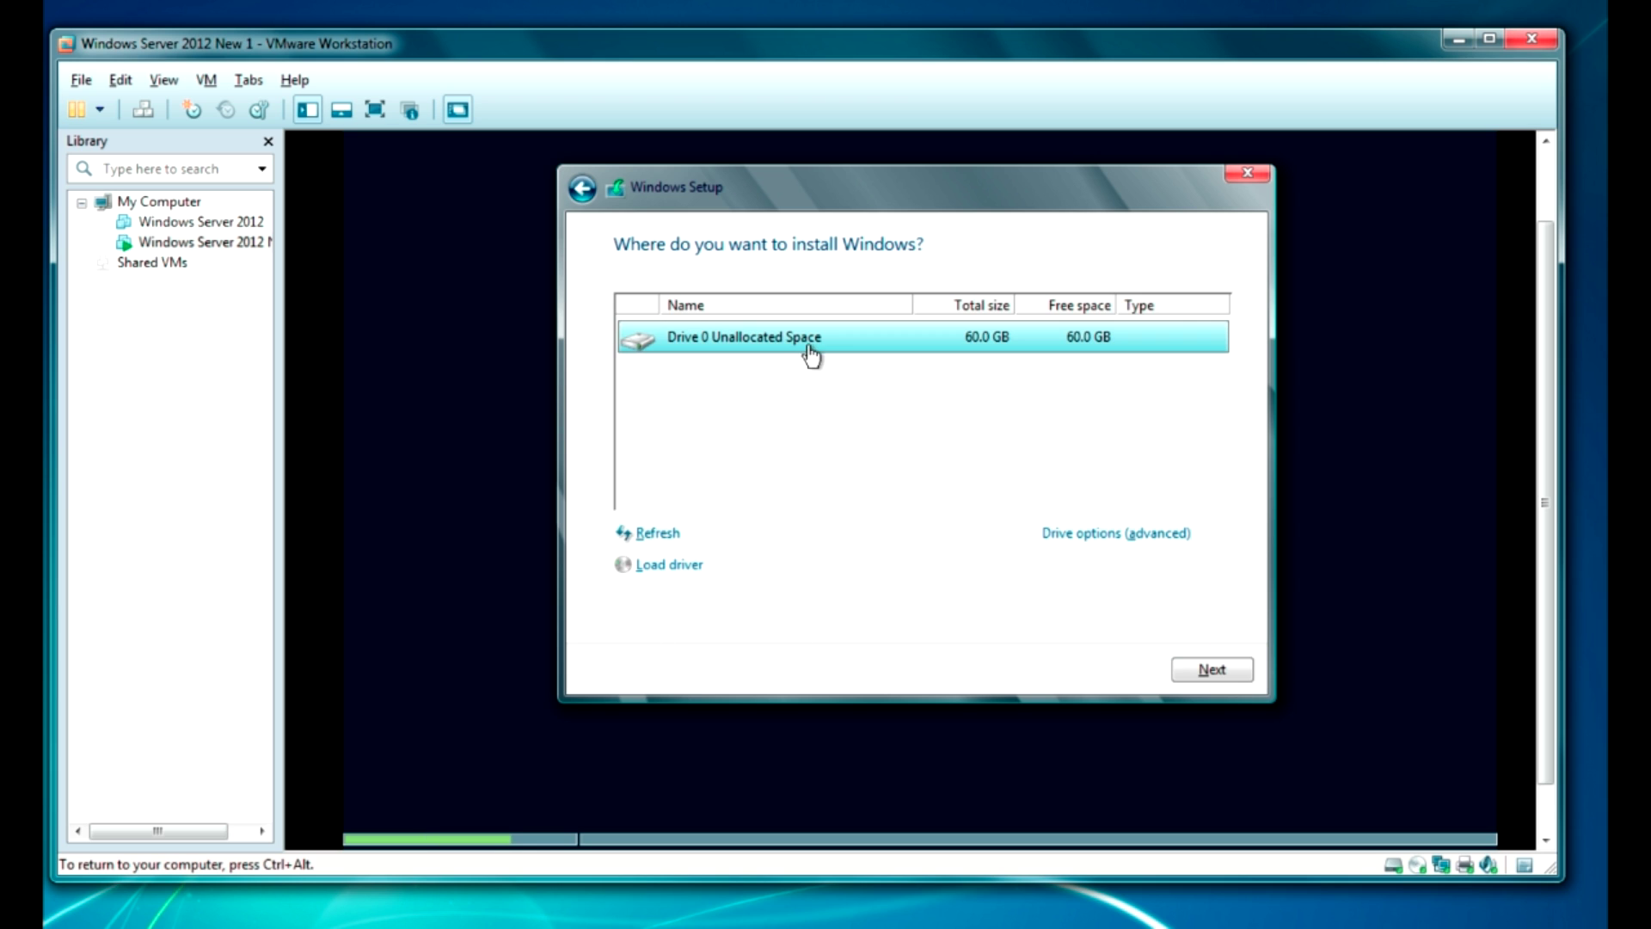
Step: Create a new partition on the 60 GB drive and install Windows onto it
click(1101, 540)
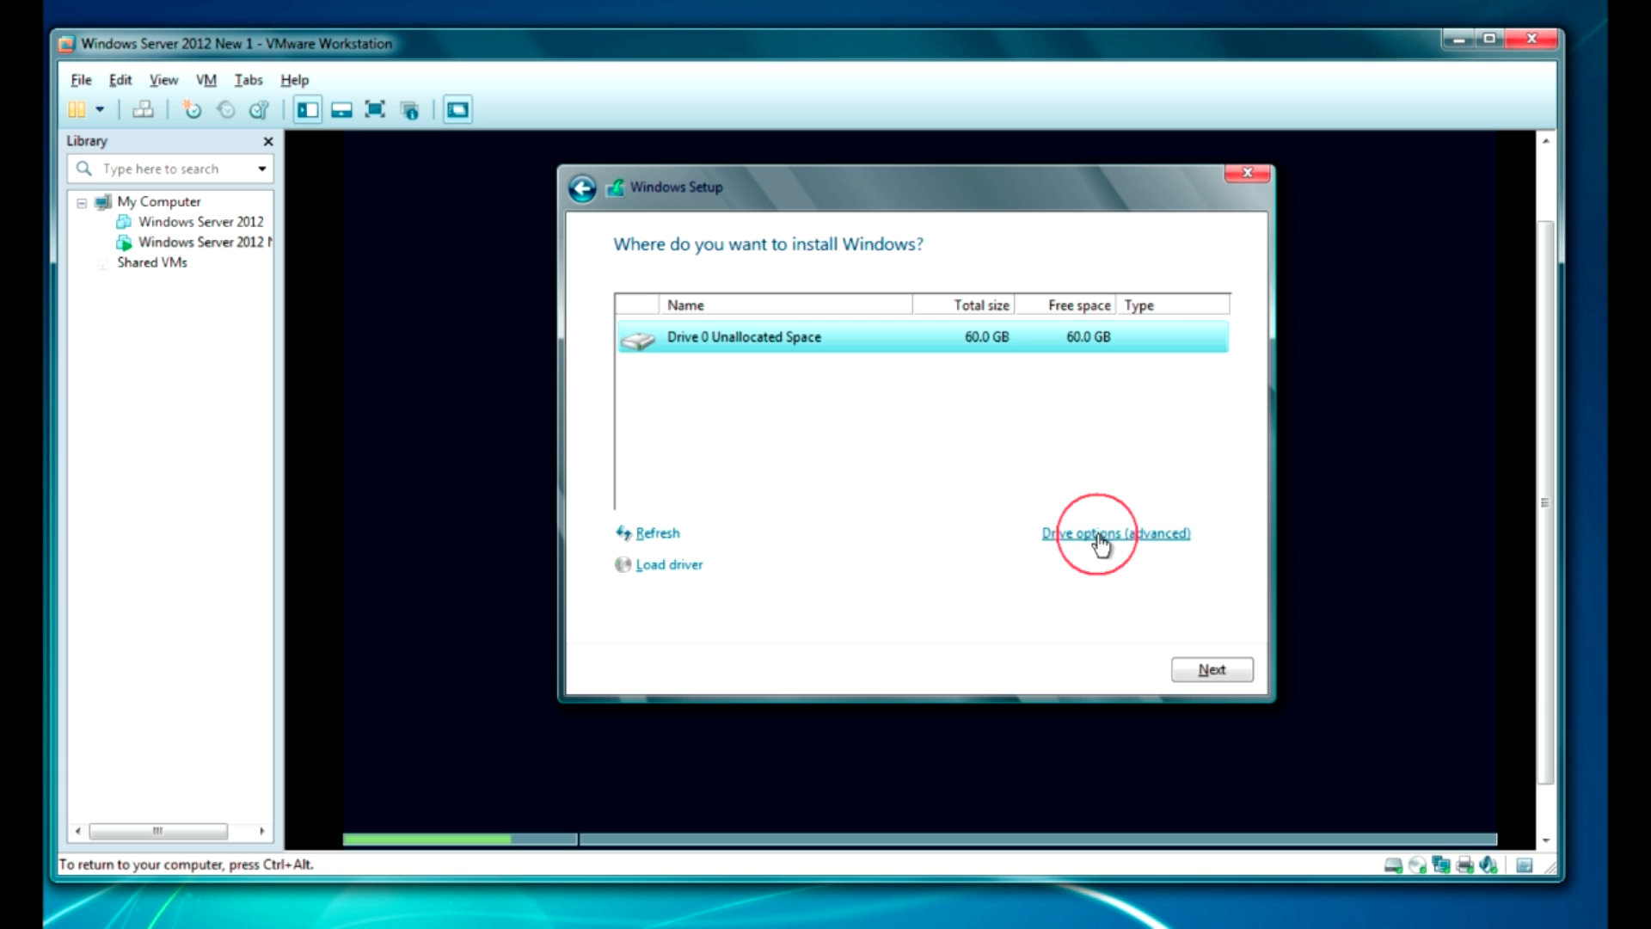
click(1094, 535)
click(1128, 566)
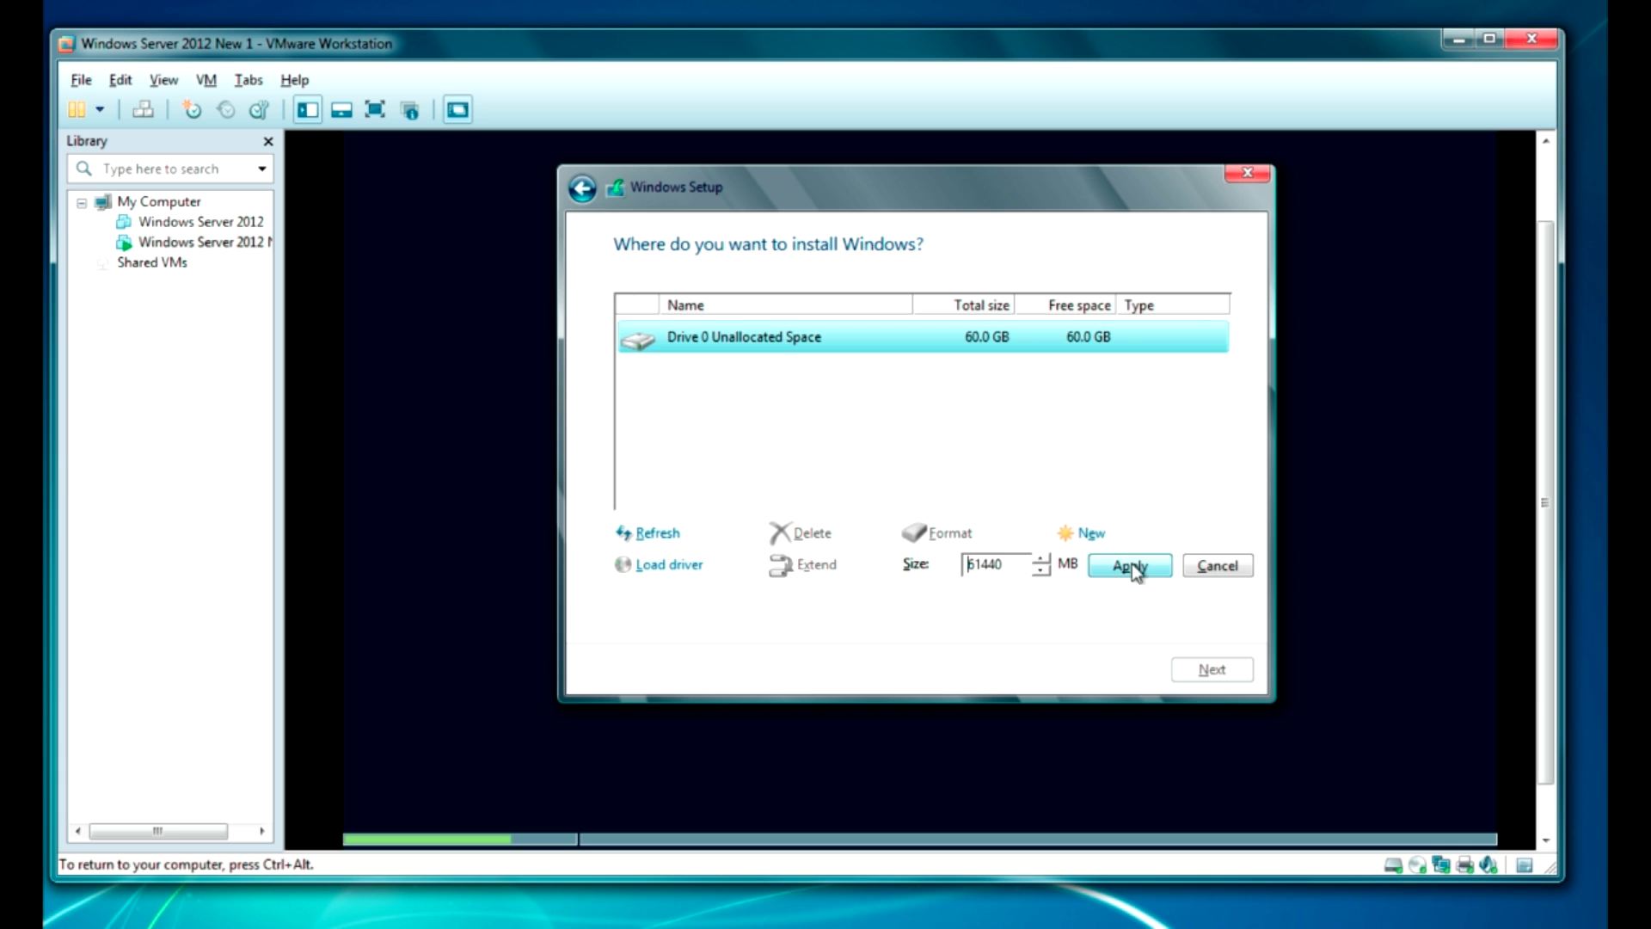
click(1066, 566)
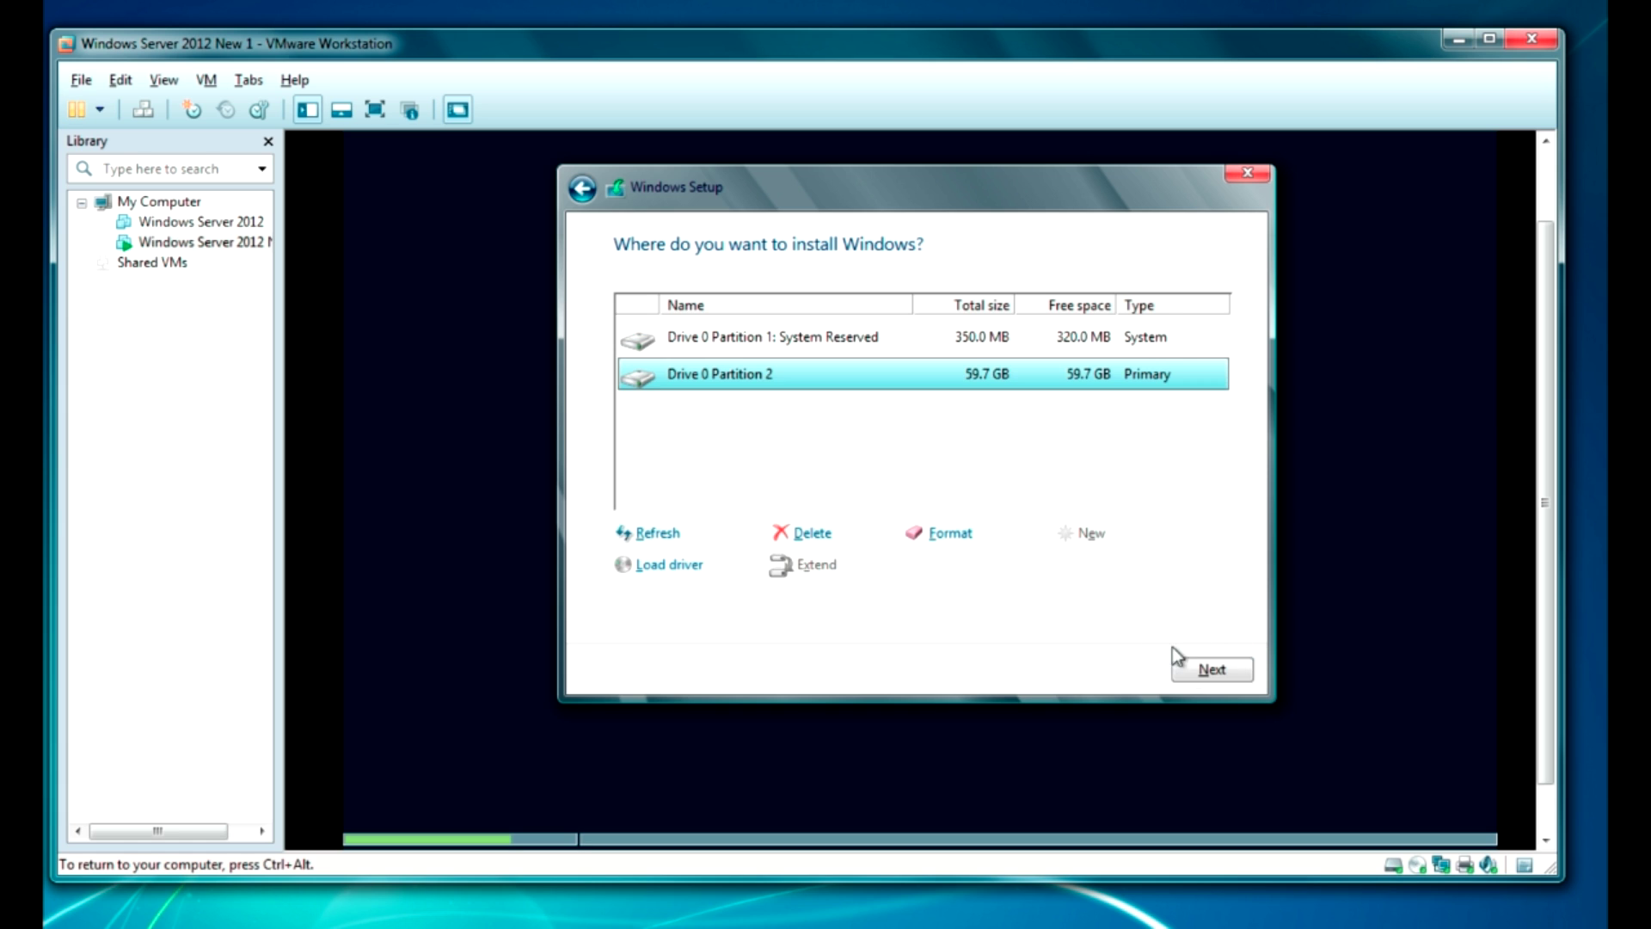
click(1196, 670)
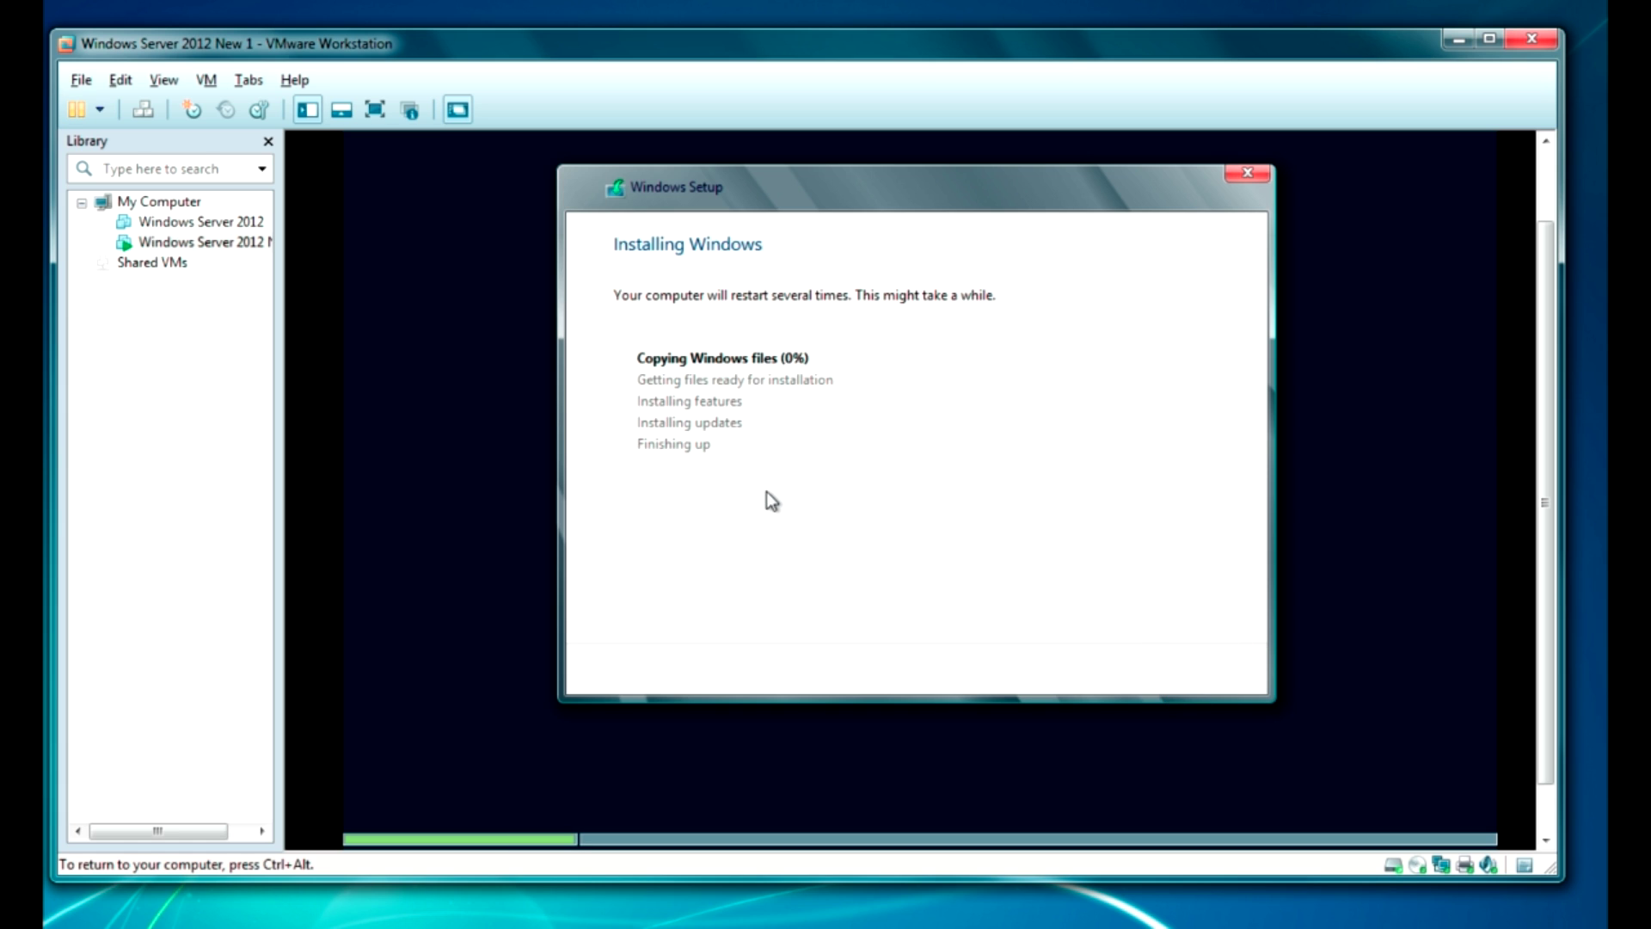